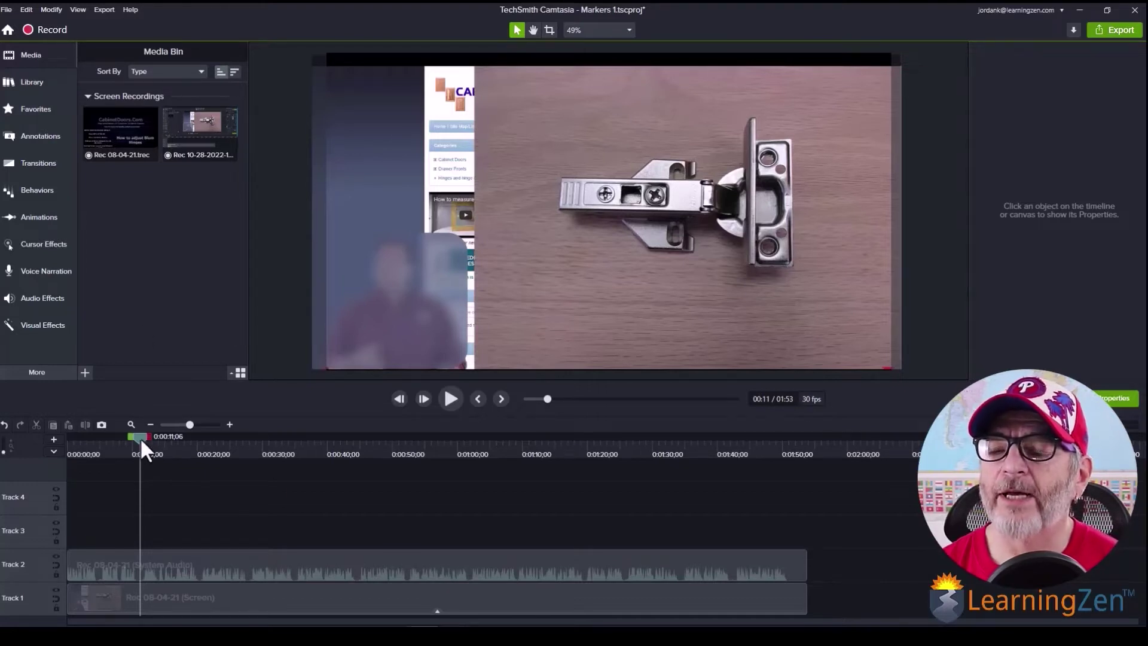
# Position the playhead at 0:00:11;11 and look over the timeline marker commands available for it.
pyautogui.moveTo(140, 437); pyautogui.dragTo(164, 509)
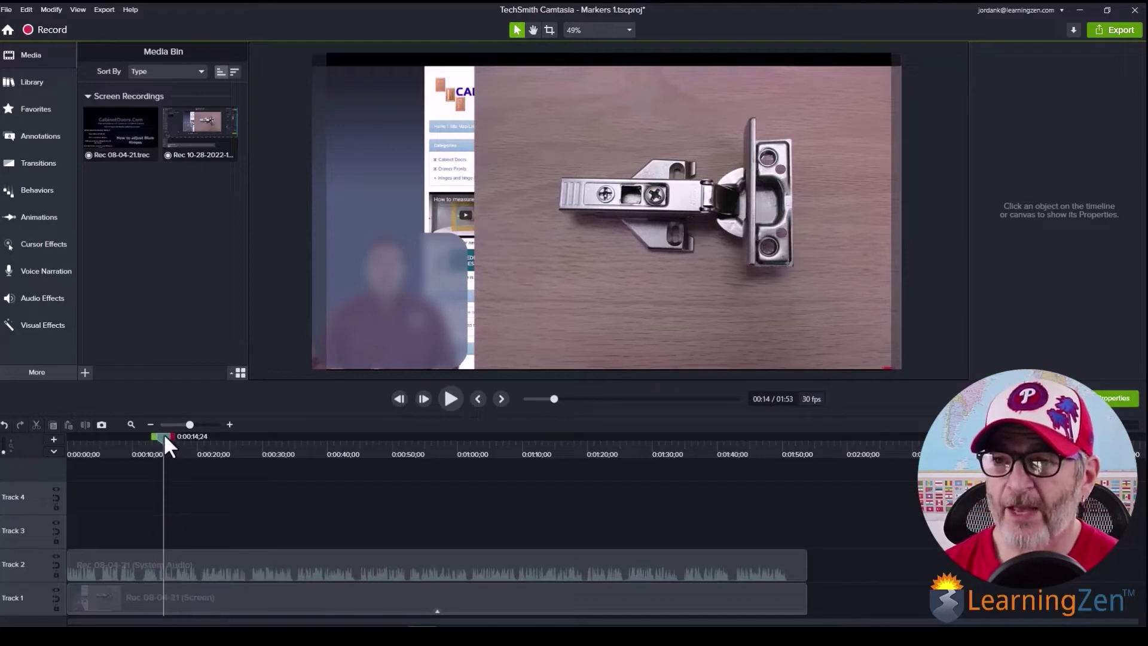
pyautogui.moveTo(165, 436); pyautogui.dragTo(158, 437)
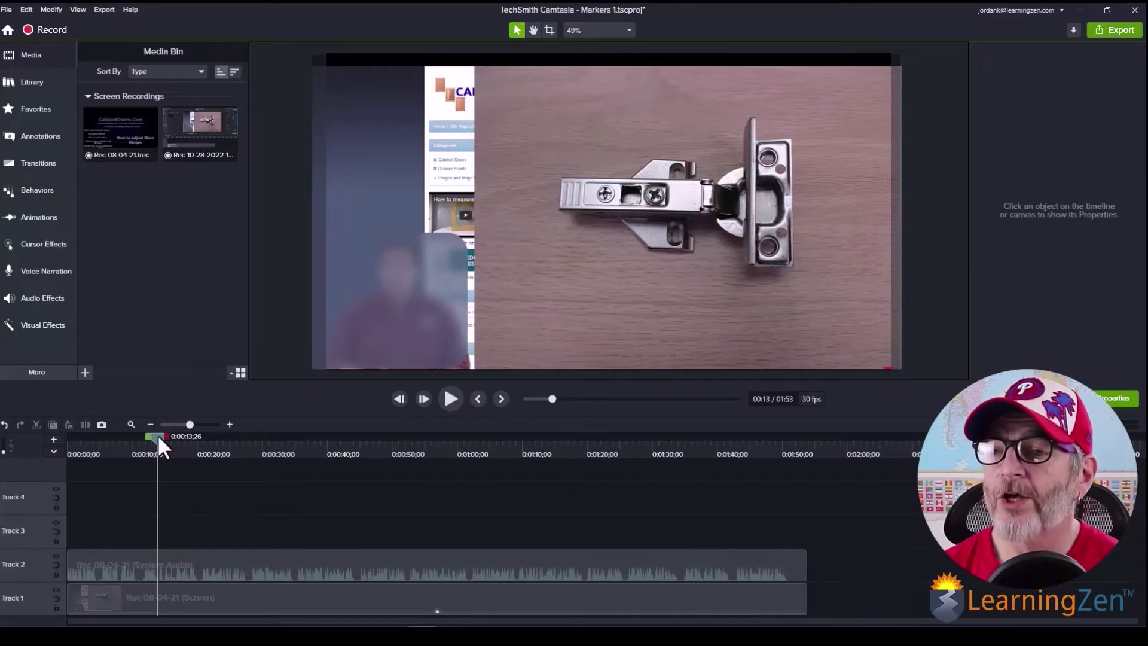
pyautogui.moveTo(156, 434); pyautogui.dragTo(141, 435)
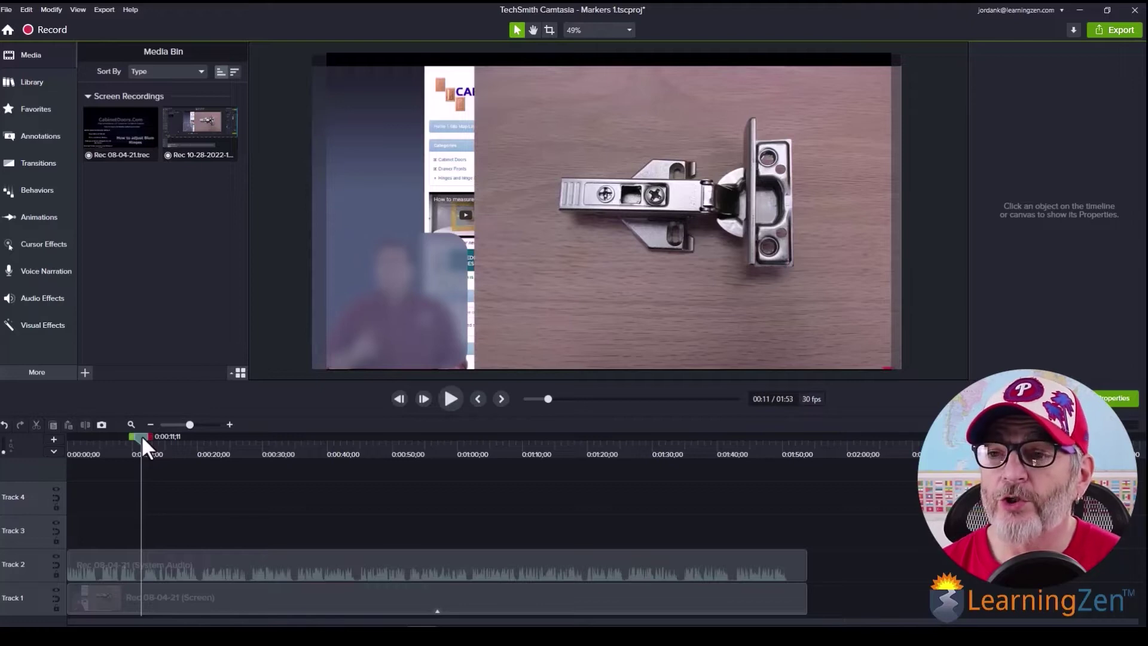
pyautogui.rightClick(142, 438)
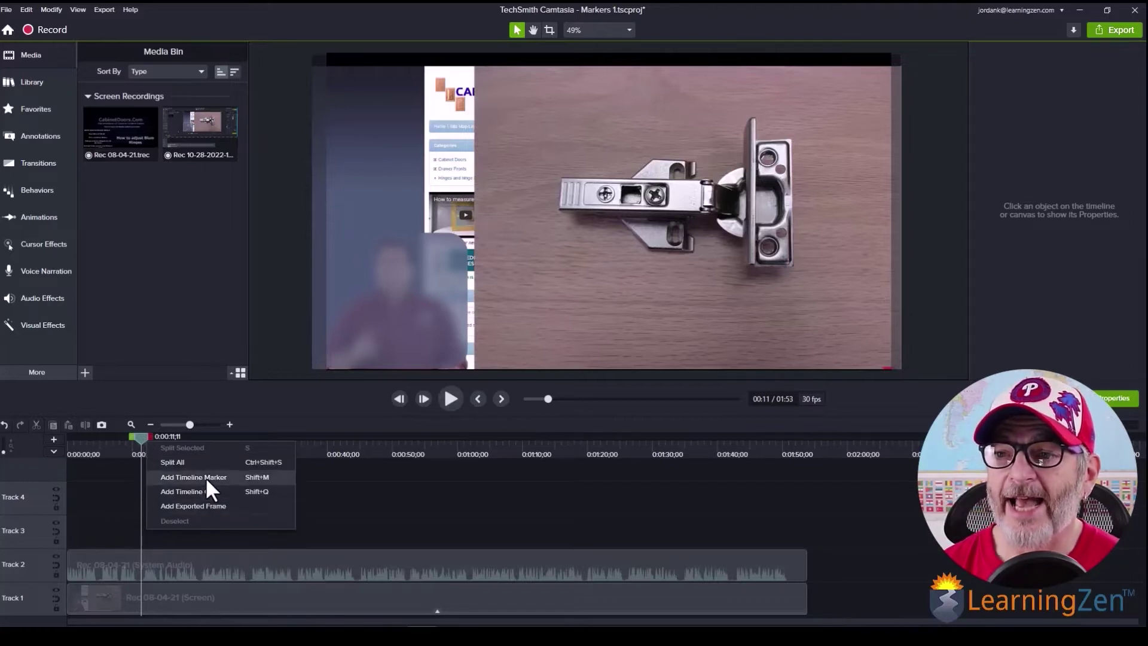
pyautogui.click(138, 434)
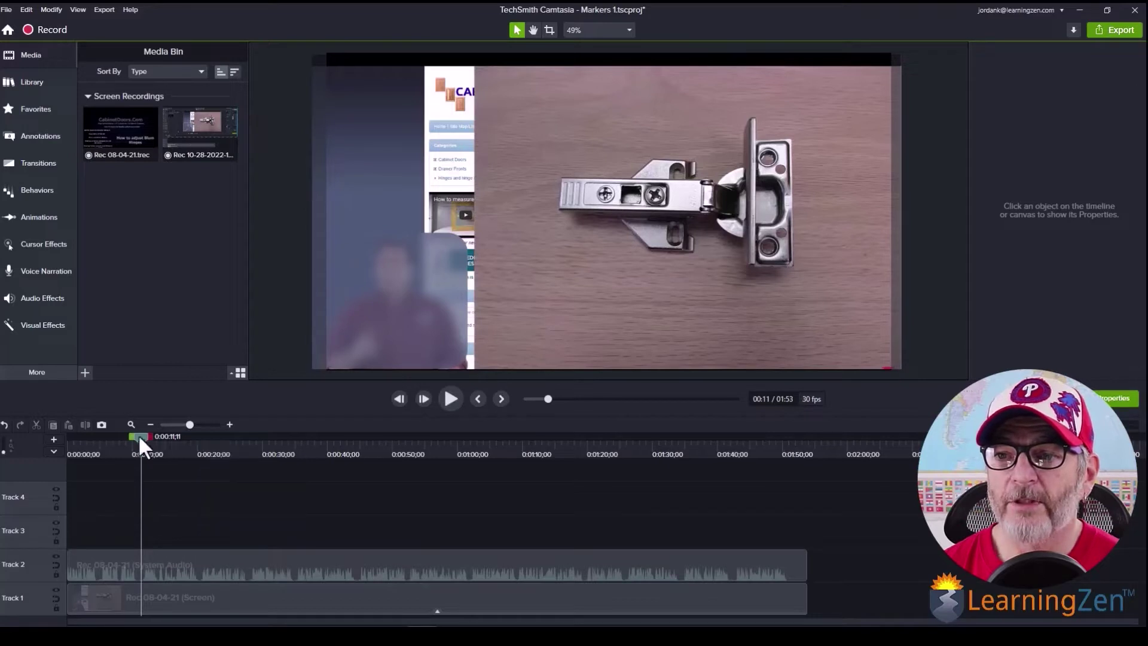
# Show the marker track, check its Marker and Quiz view options, and hide the track again.
pyautogui.click(53, 450)
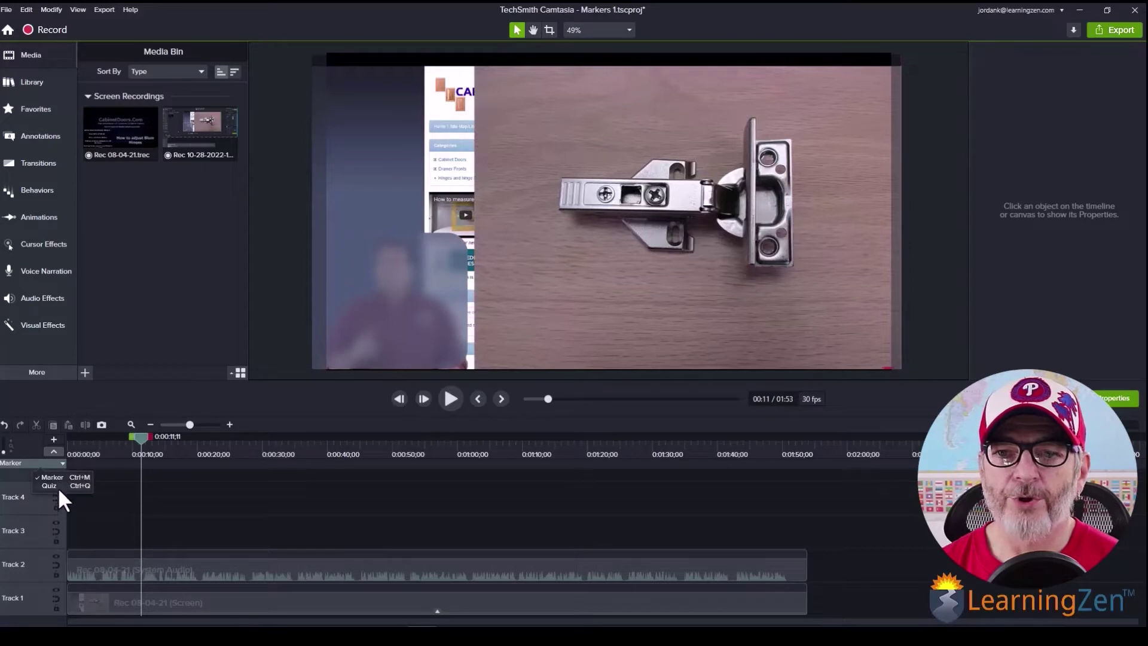
pyautogui.click(27, 463)
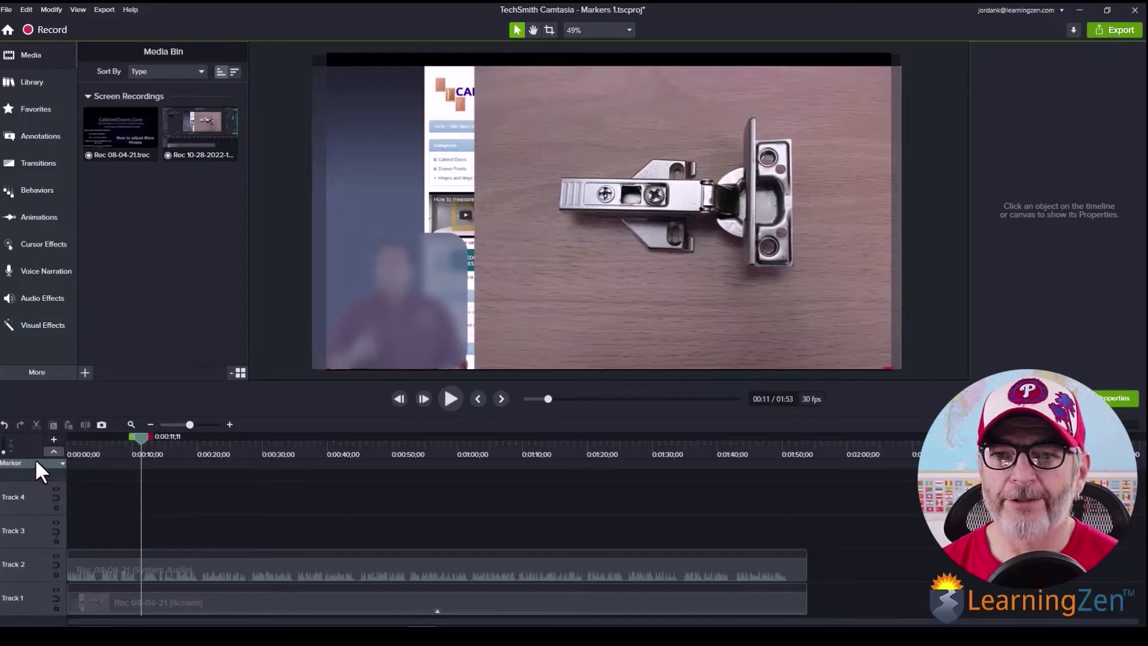
pyautogui.click(54, 450)
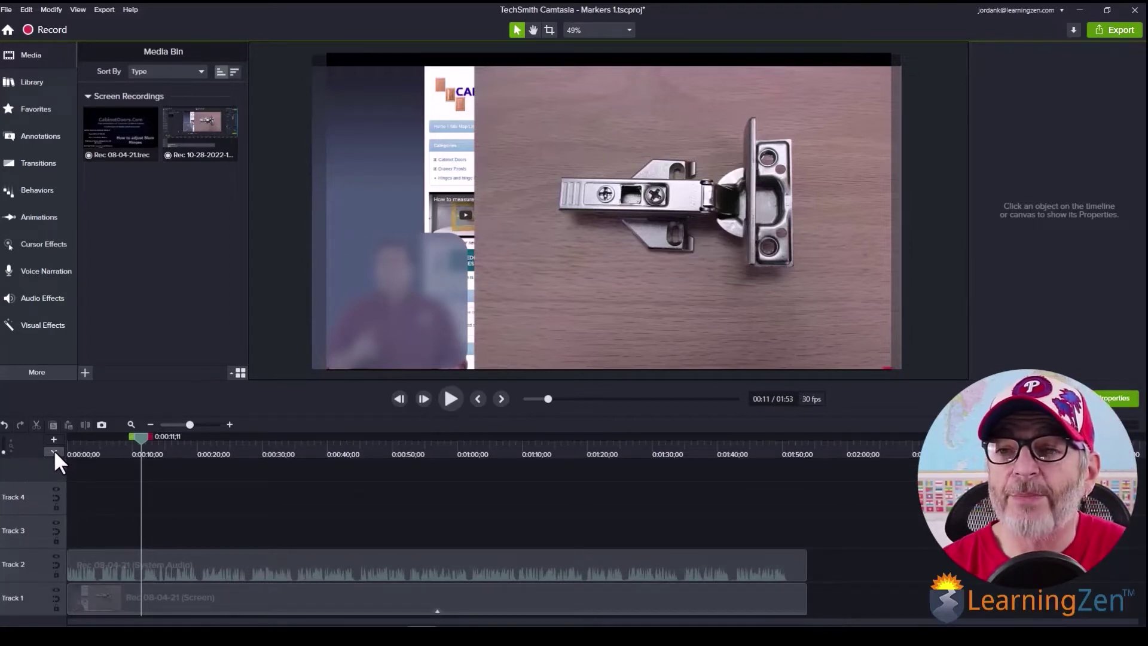
# Add a timeline marker at the playhead position, 0:00:11;11, and name it "bEGIN EDIT".
pyautogui.press('m')
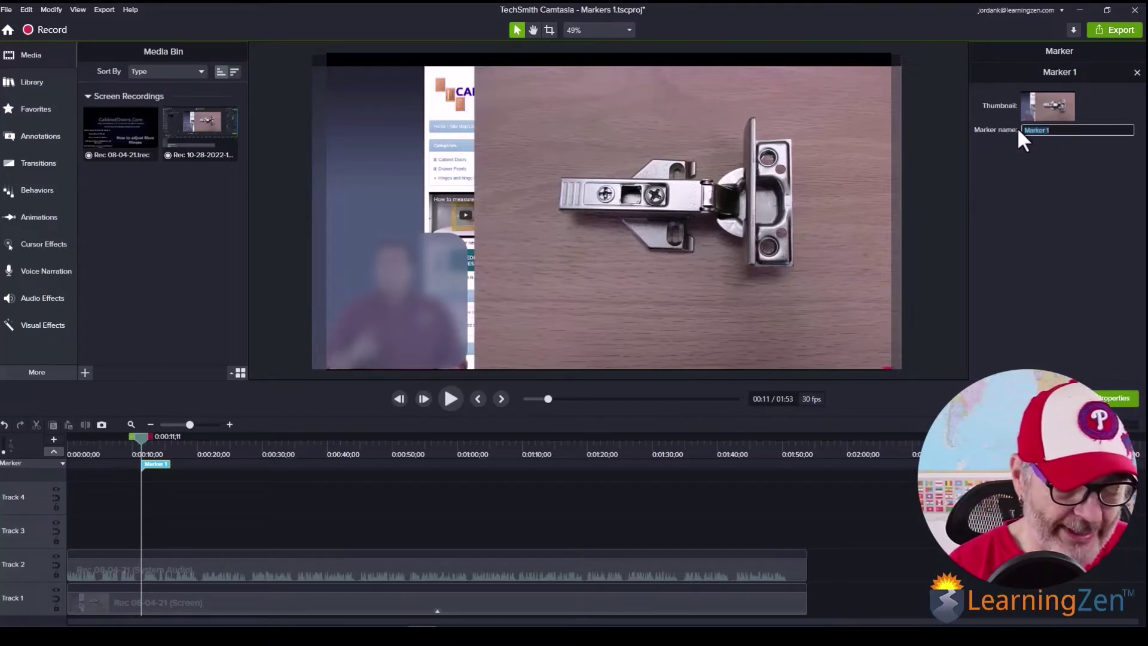
pyautogui.write('bEGIN E')
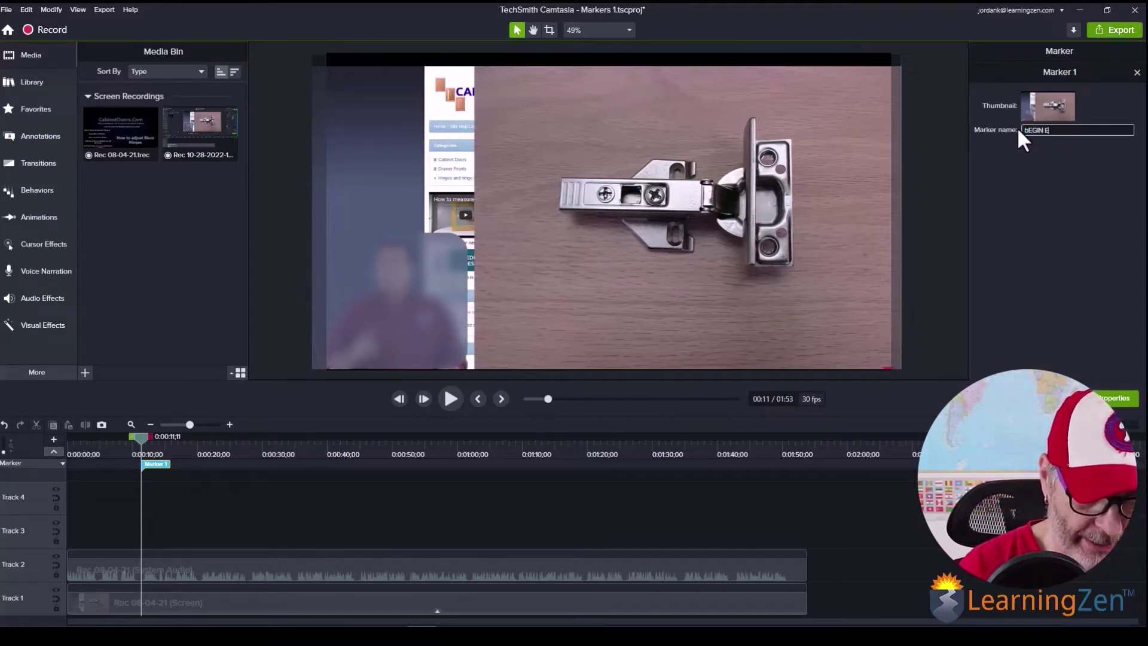
pyautogui.write('DIT')
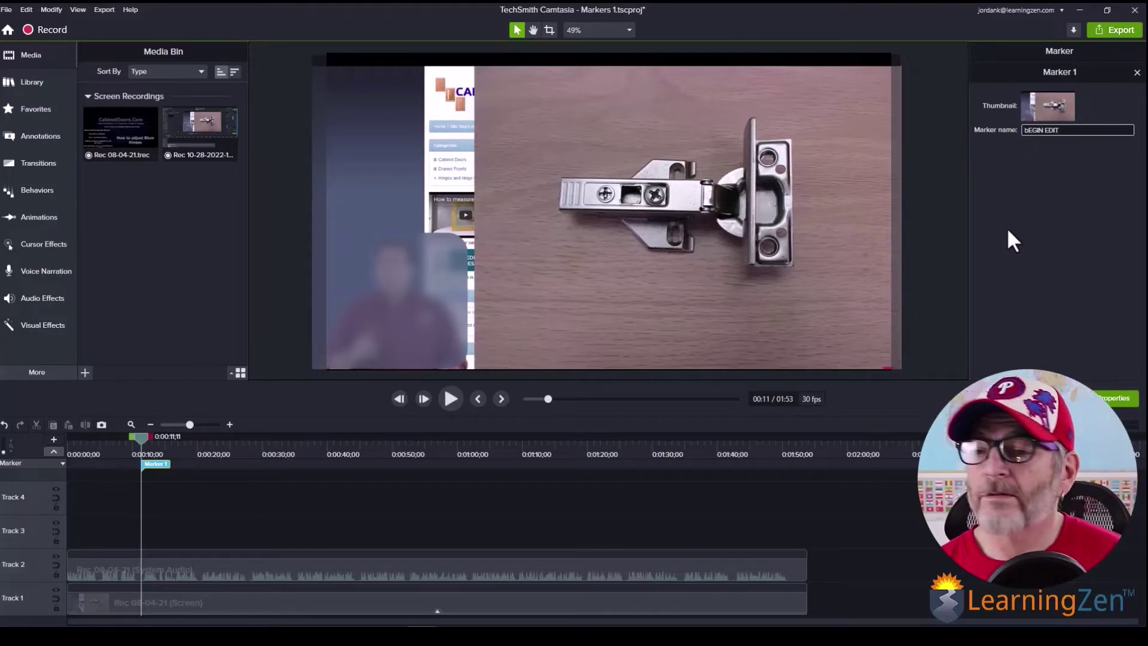
pyautogui.press('Return')
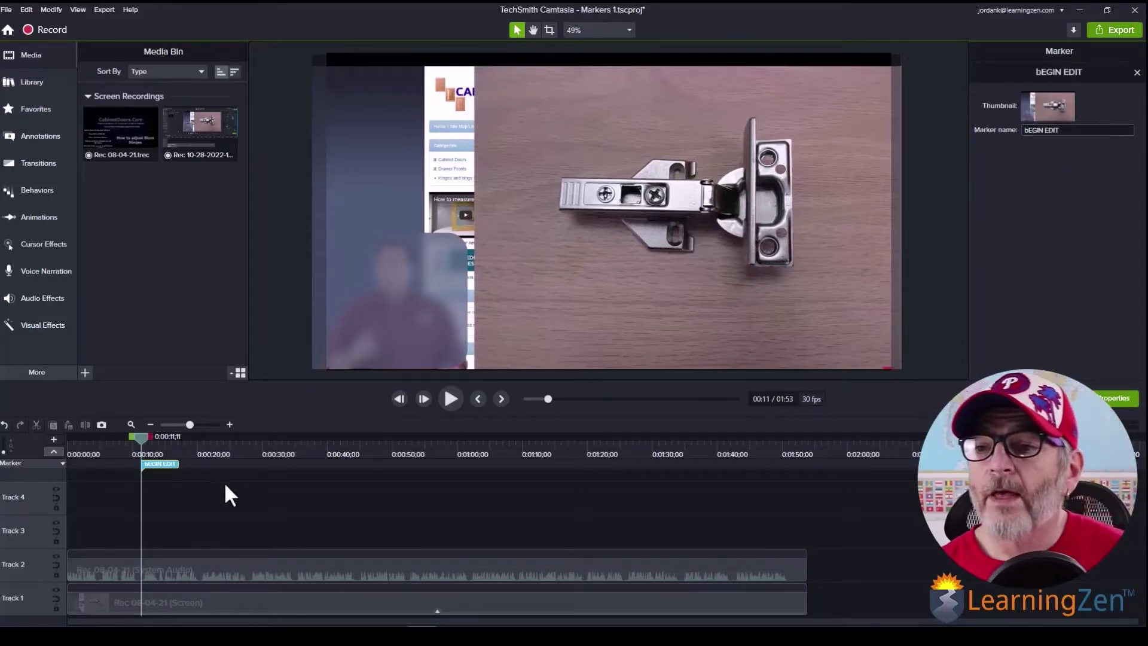
# Add a second timeline marker at 0:01:34;12 and name it "End Edit".
pyautogui.moveTo(141, 433); pyautogui.dragTo(682, 442)
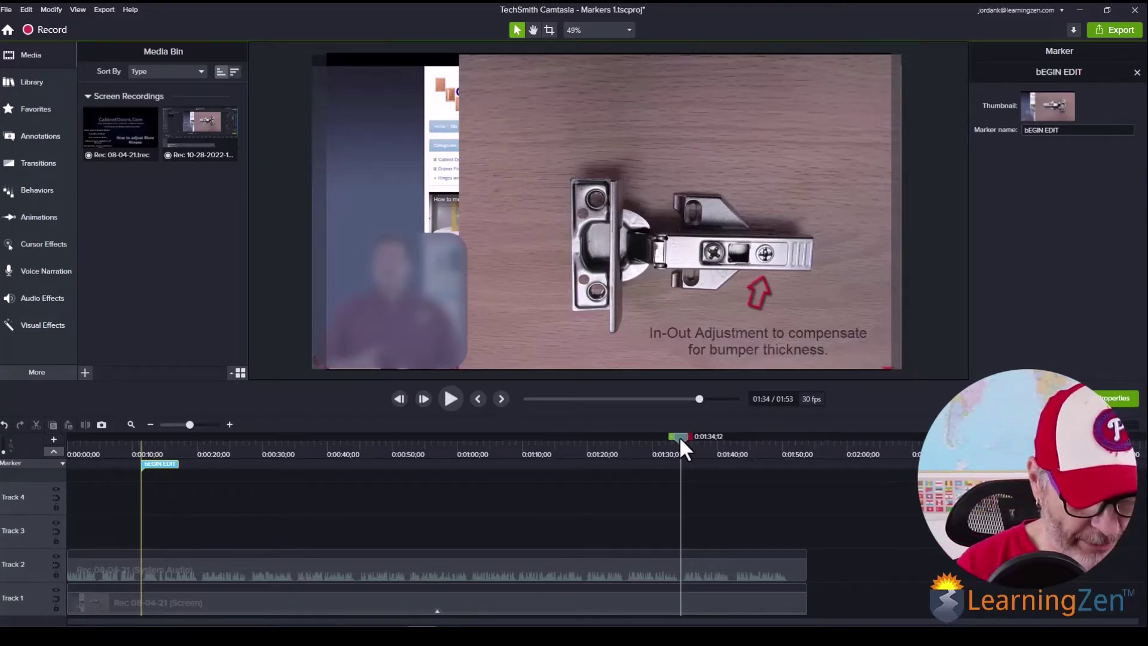
pyautogui.press('m')
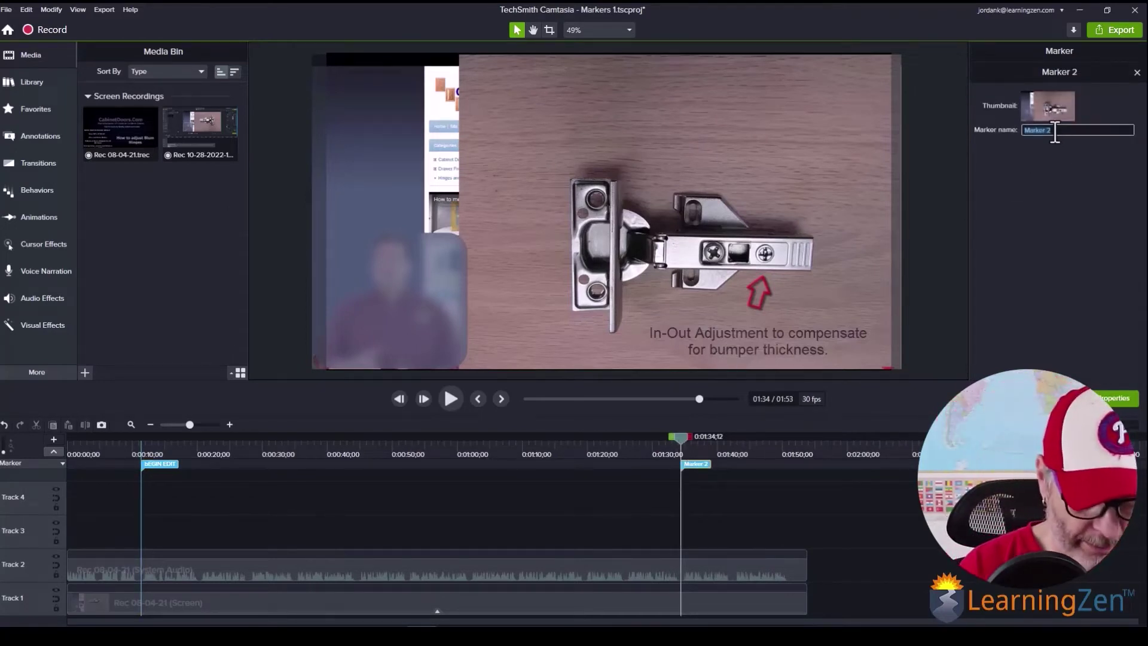
pyautogui.write('End Edit')
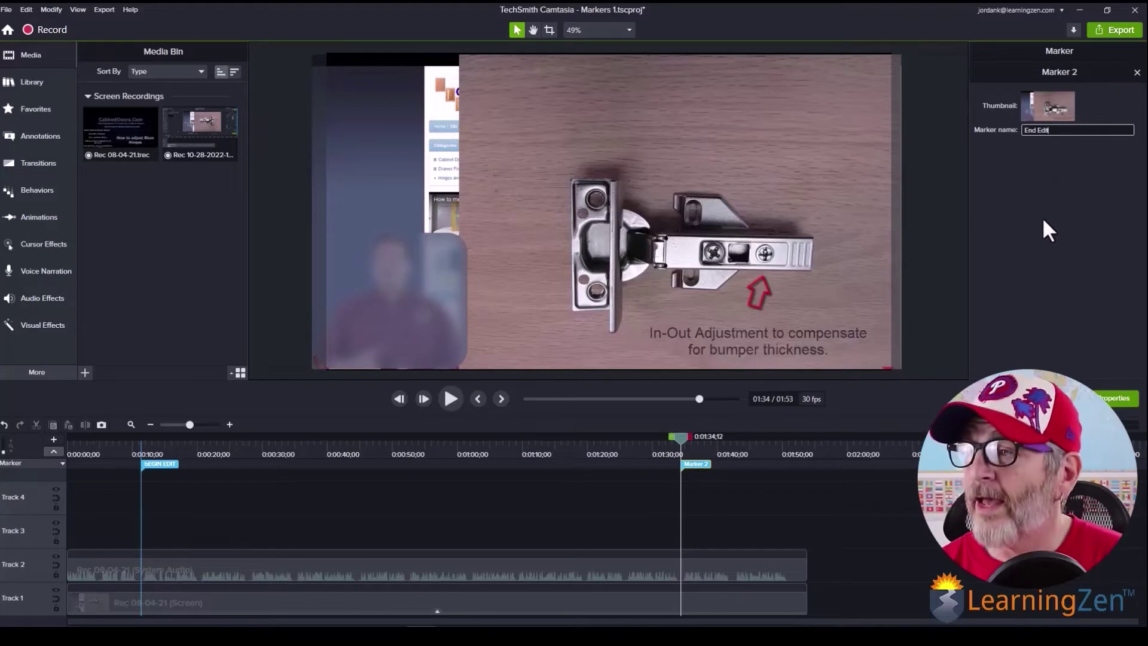
pyautogui.press('Return')
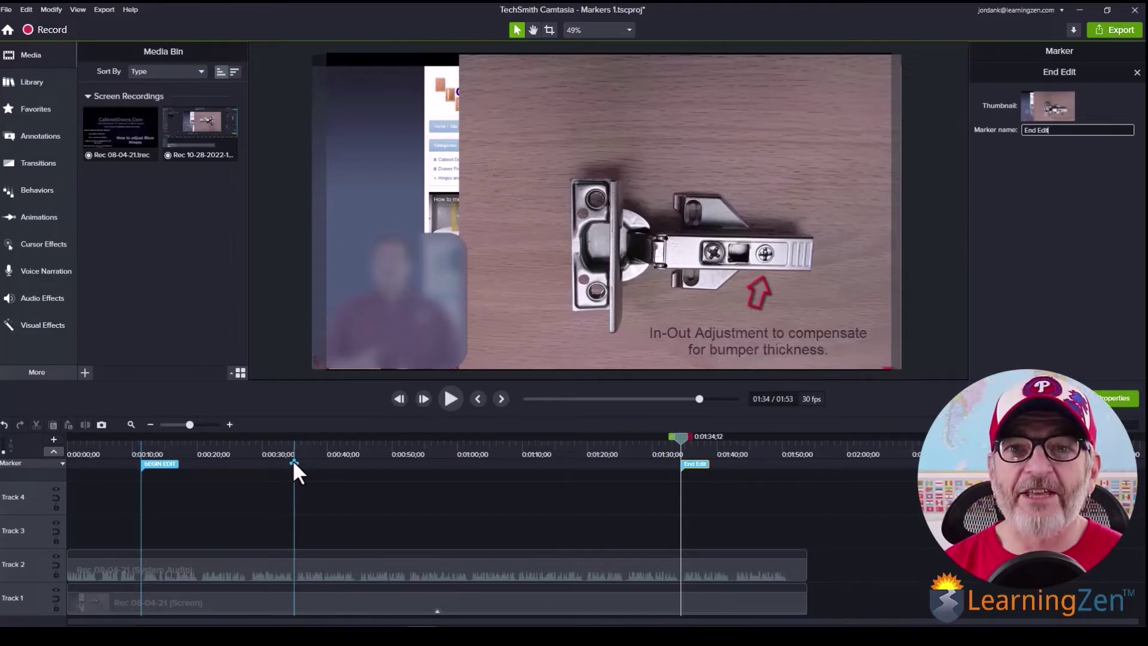
# Place an extra marker at 0:00:34;25 directly on the marker track and delete it.
pyautogui.click(292, 460)
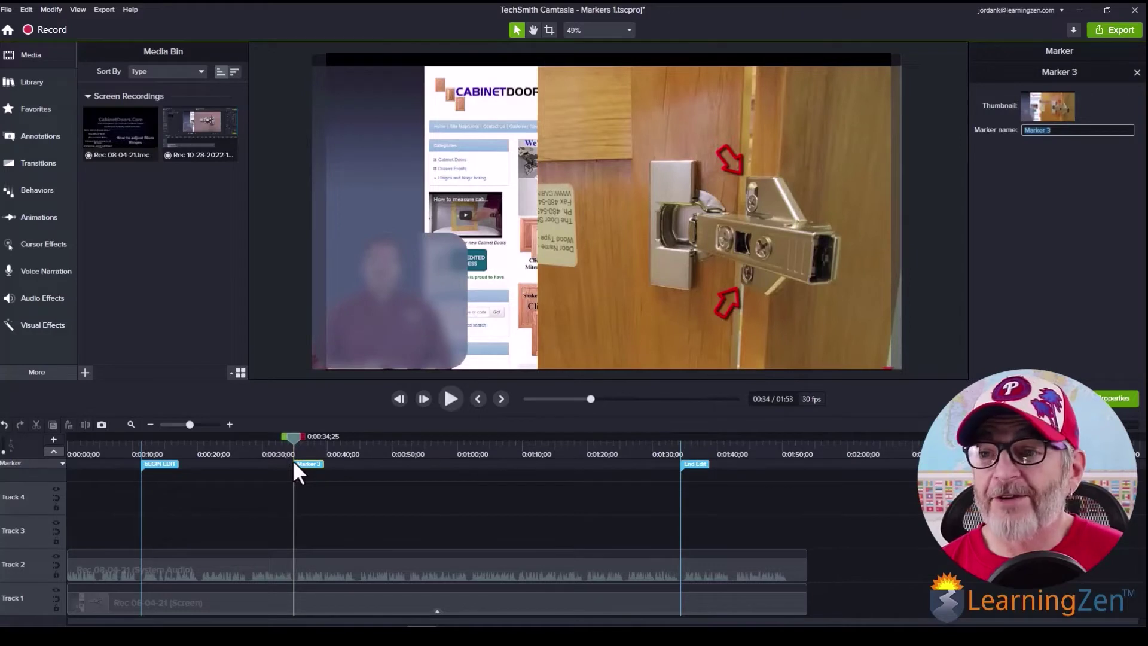
pyautogui.rightClick(292, 460)
pyautogui.click(325, 484)
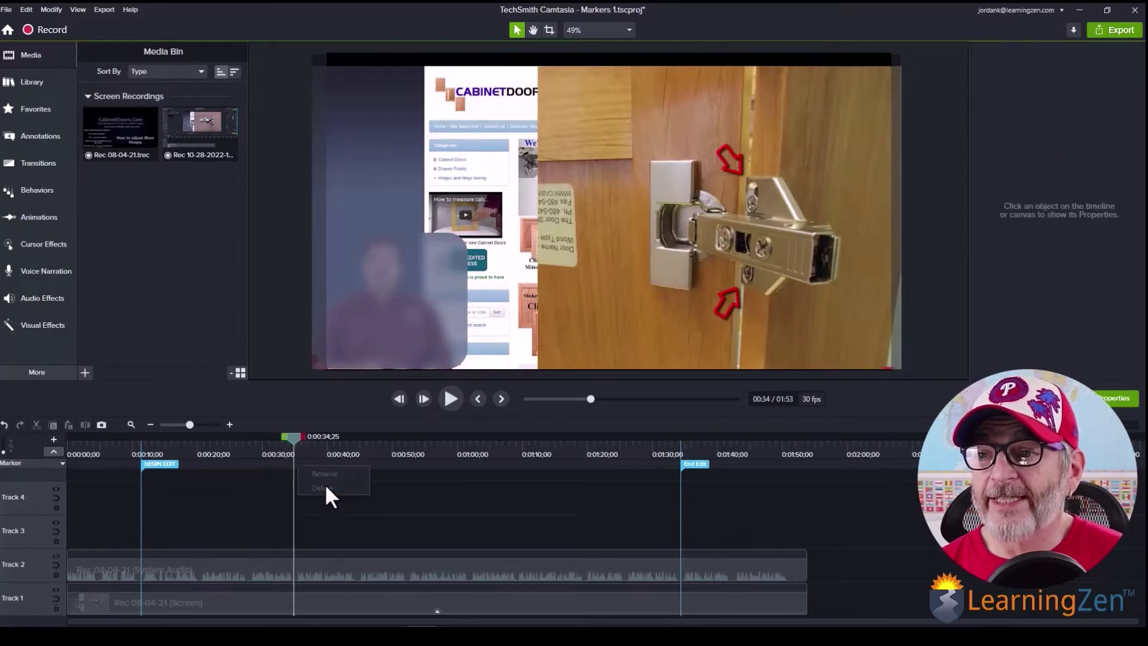
# Delete the "bEGIN EDIT" and "End Edit" markers from the timeline.
pyautogui.click(161, 462)
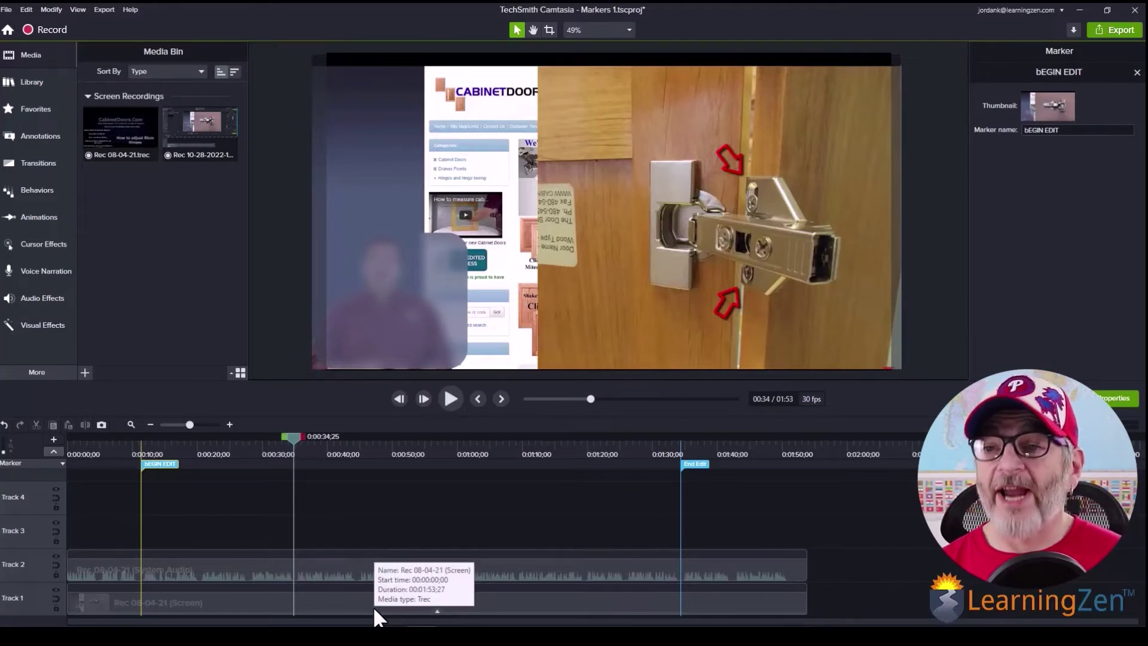
pyautogui.click(694, 487)
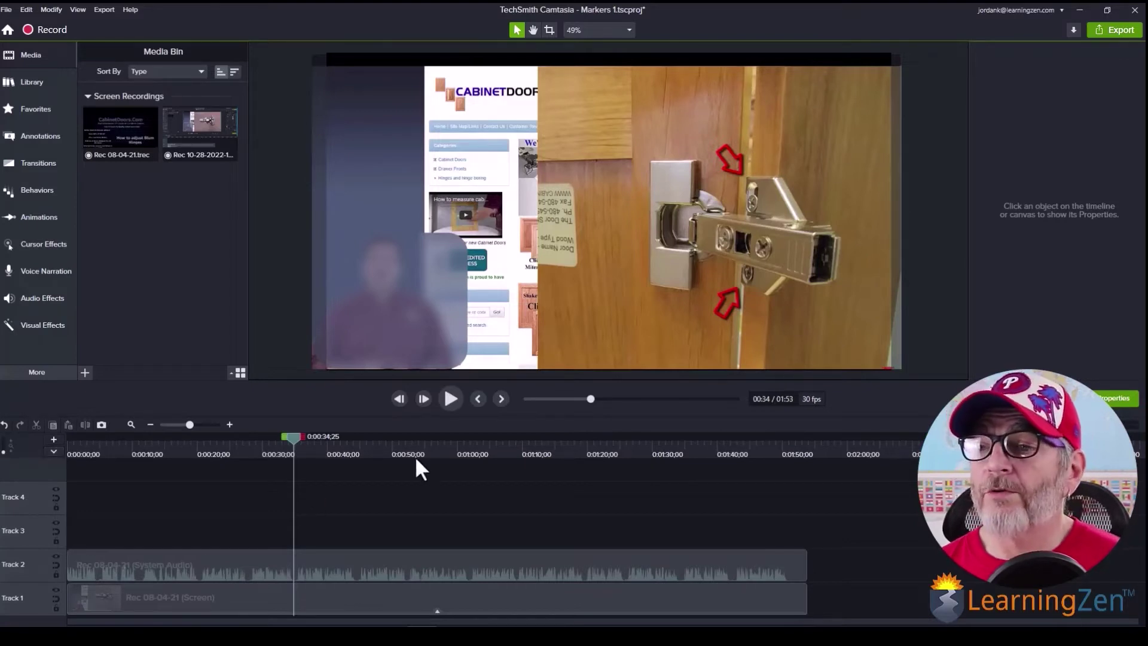
# Add a timeline marker at 0:00:11;03 and name it "1- placement".
pyautogui.moveTo(295, 440); pyautogui.dragTo(141, 441)
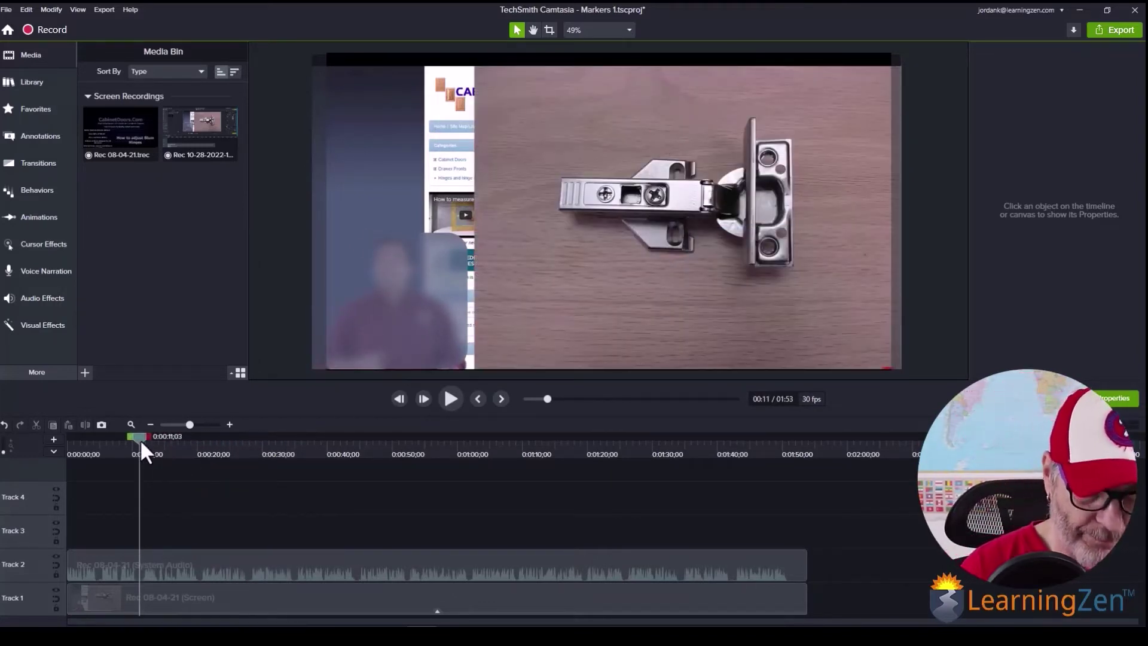
pyautogui.press('m')
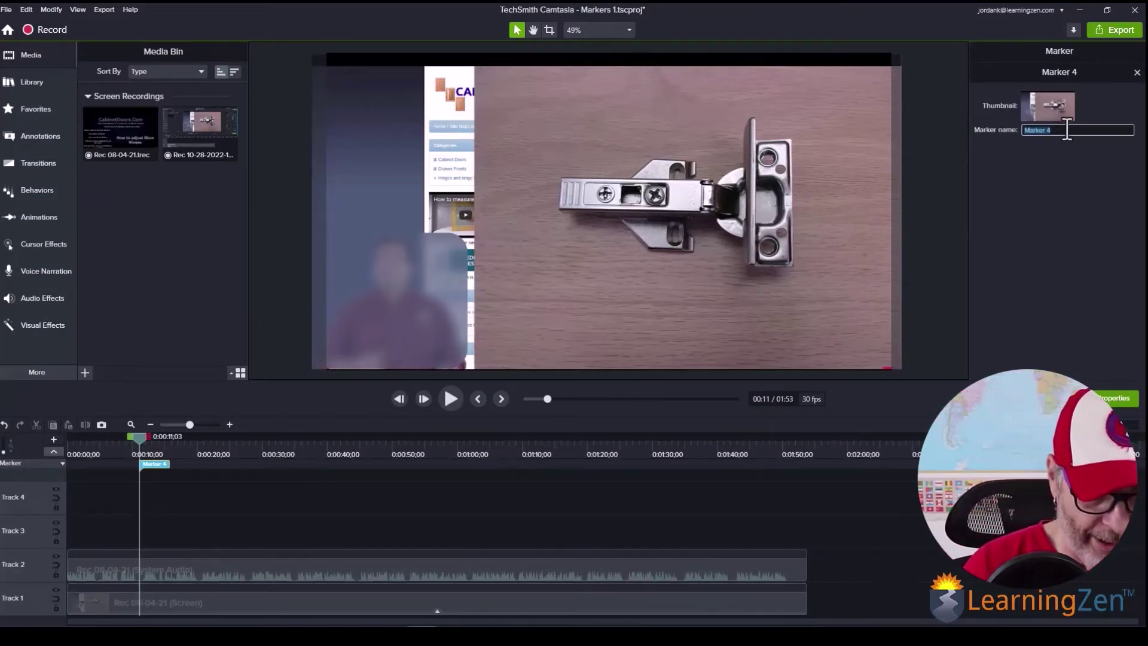
pyautogui.write('1')
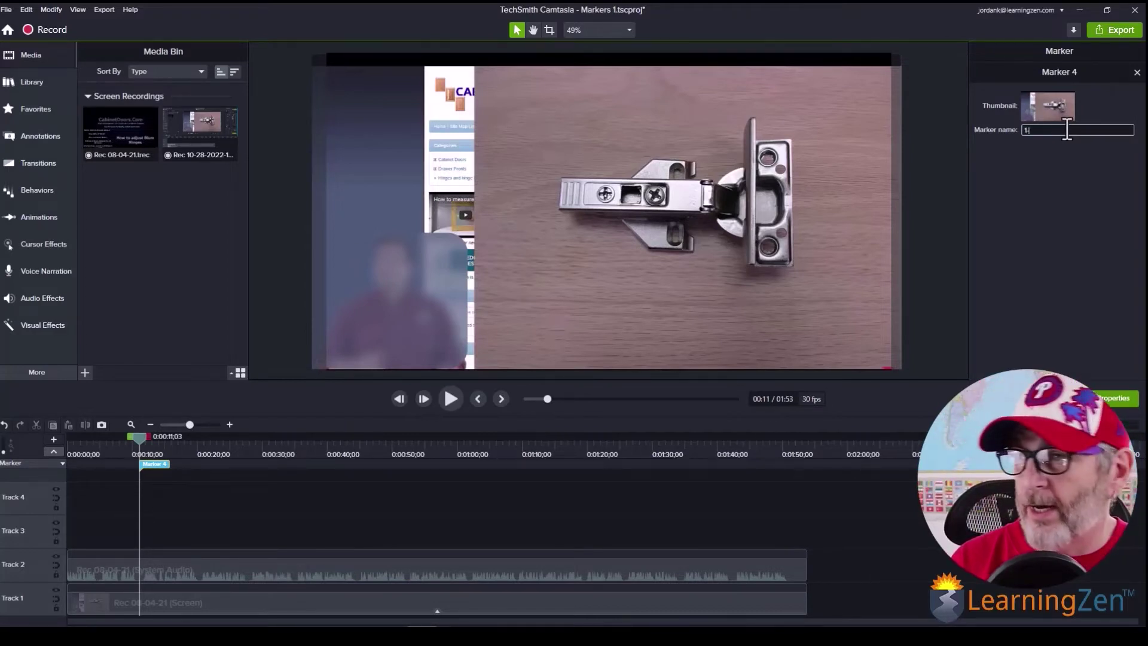
pyautogui.write('- pl')
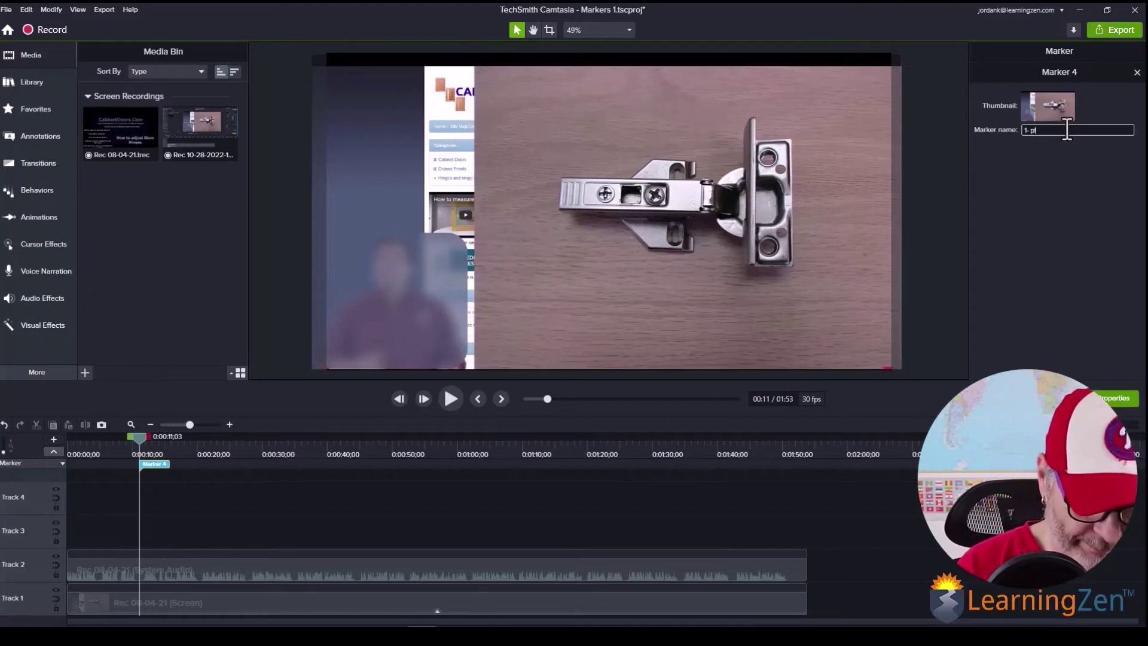
pyautogui.write('acement')
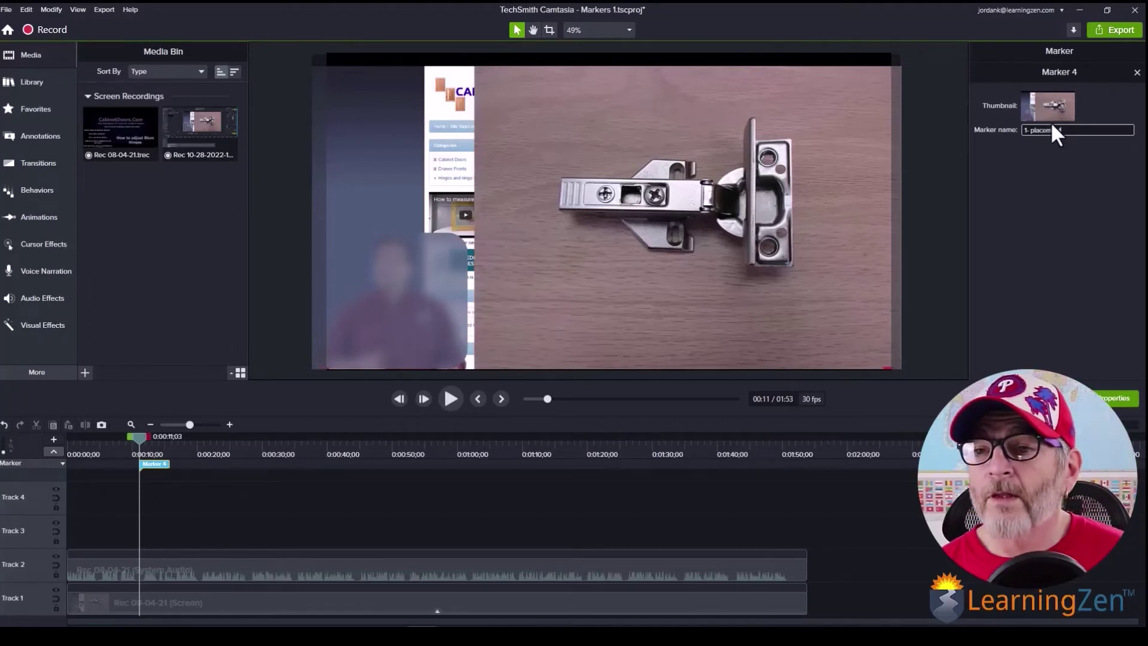
pyautogui.click(333, 531)
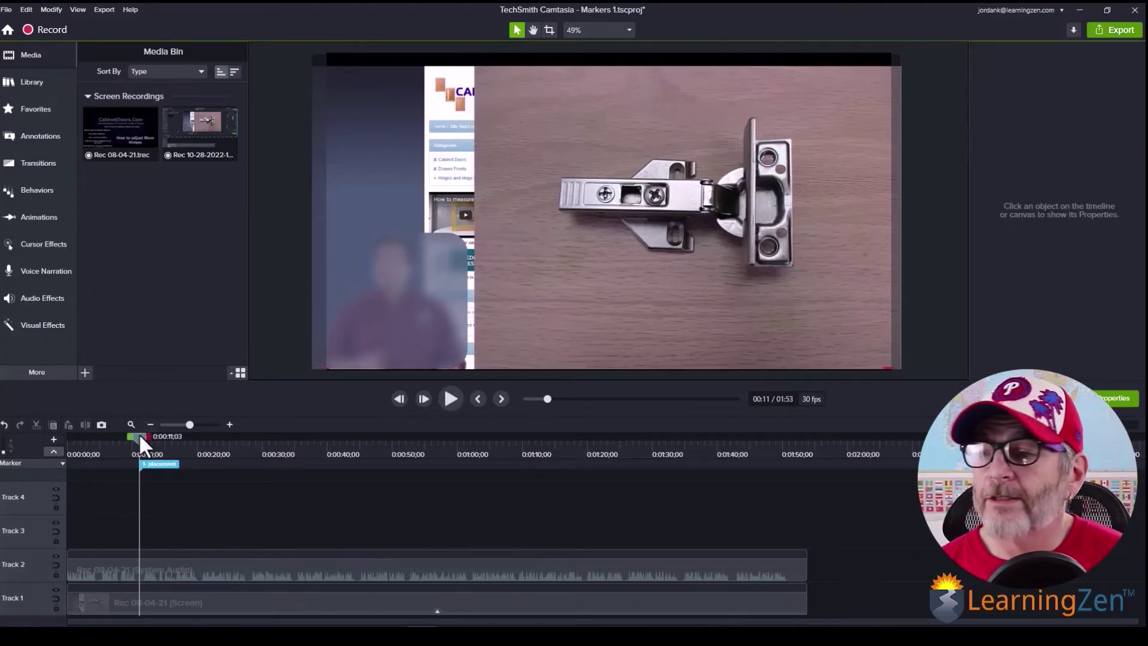
# Add a timeline marker at 0:01:35;15 and name it "2-Instalation".
pyautogui.moveTo(141, 433); pyautogui.dragTo(688, 454)
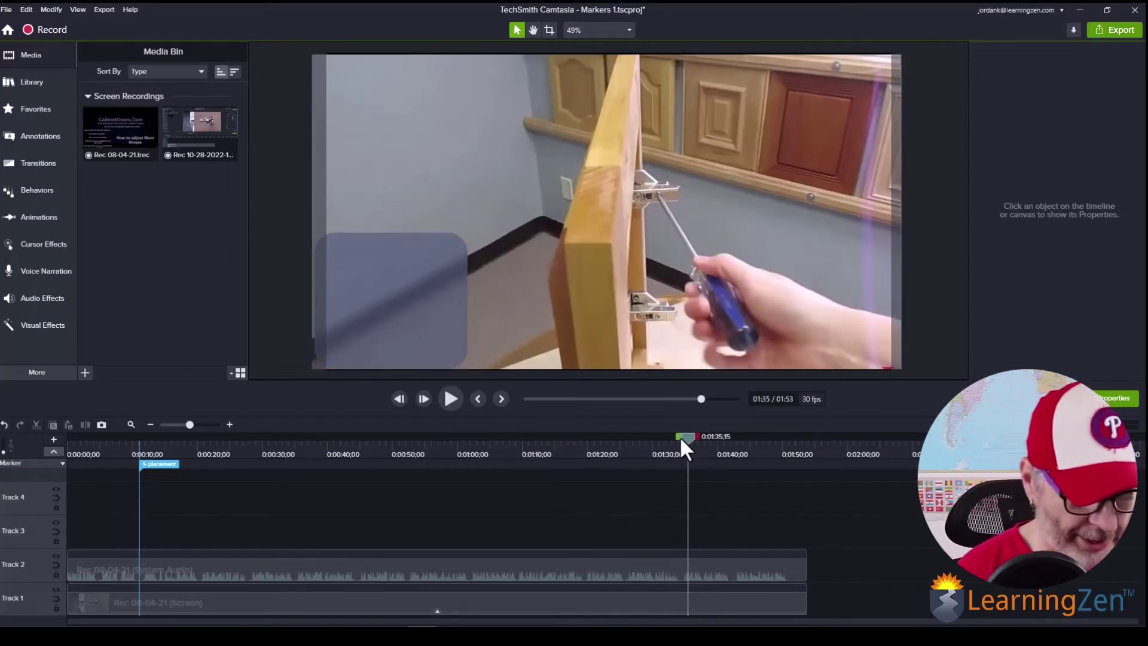
pyautogui.press('m')
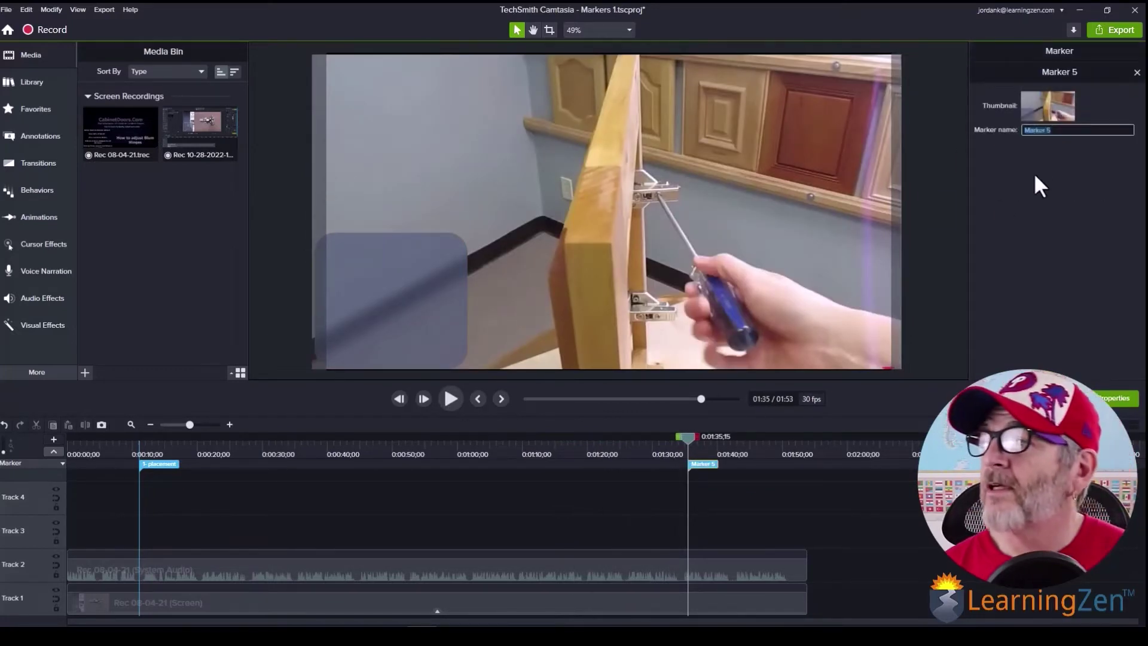
pyautogui.click(1065, 132)
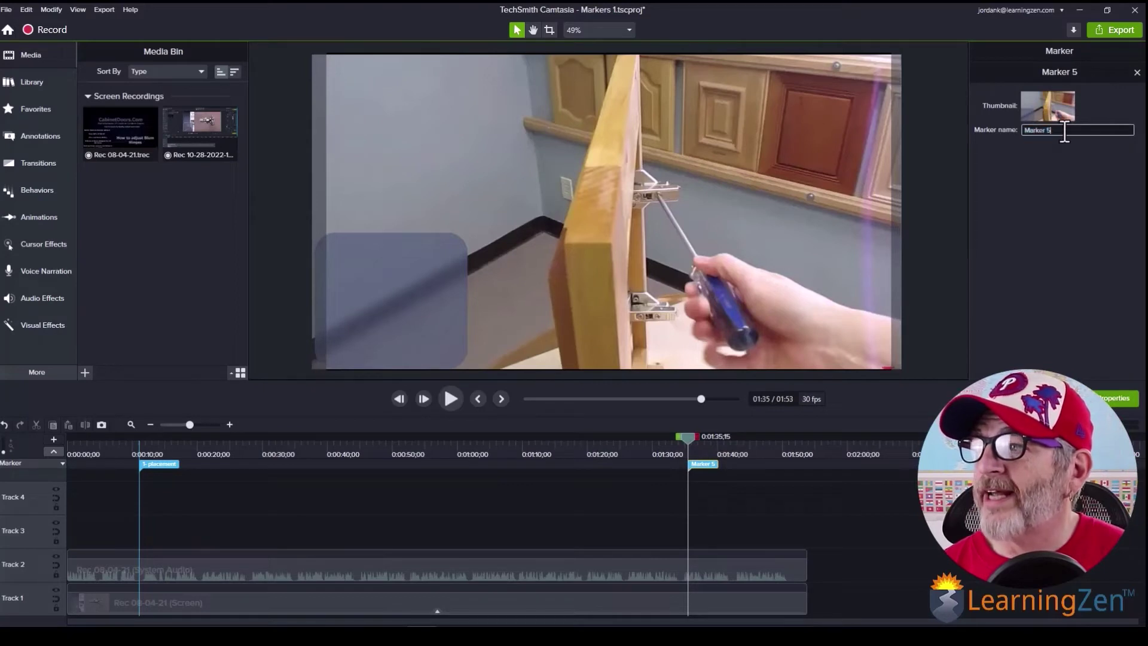
pyautogui.moveTo(1066, 131); pyautogui.dragTo(1025, 137)
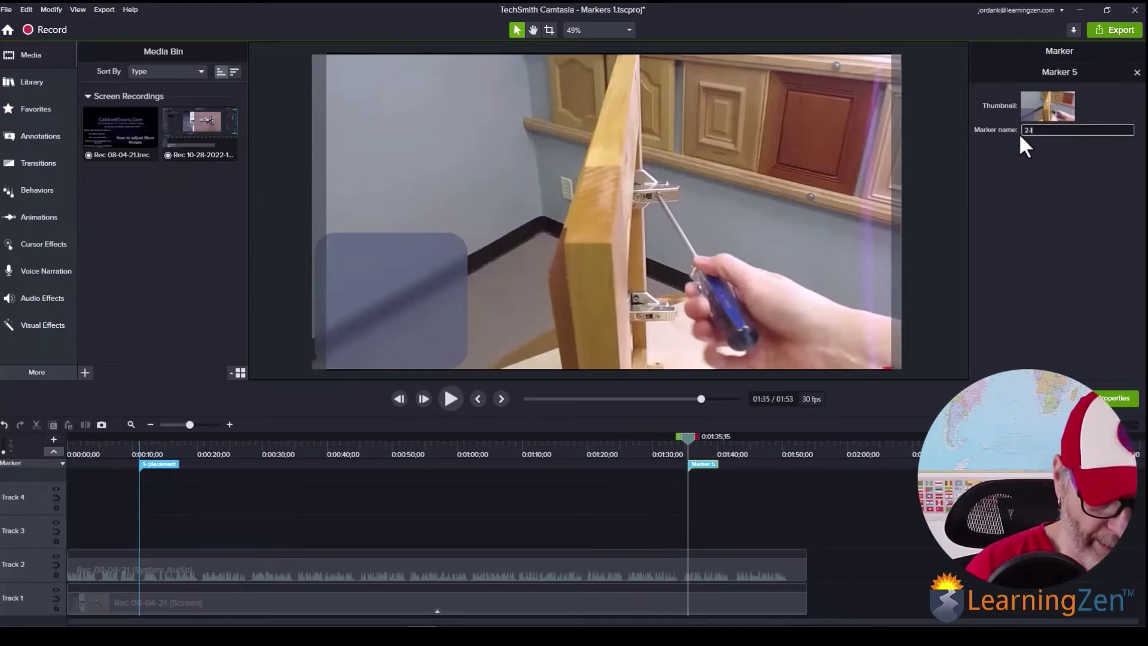
pyautogui.write('2-Instalation')
pyautogui.press('Return')
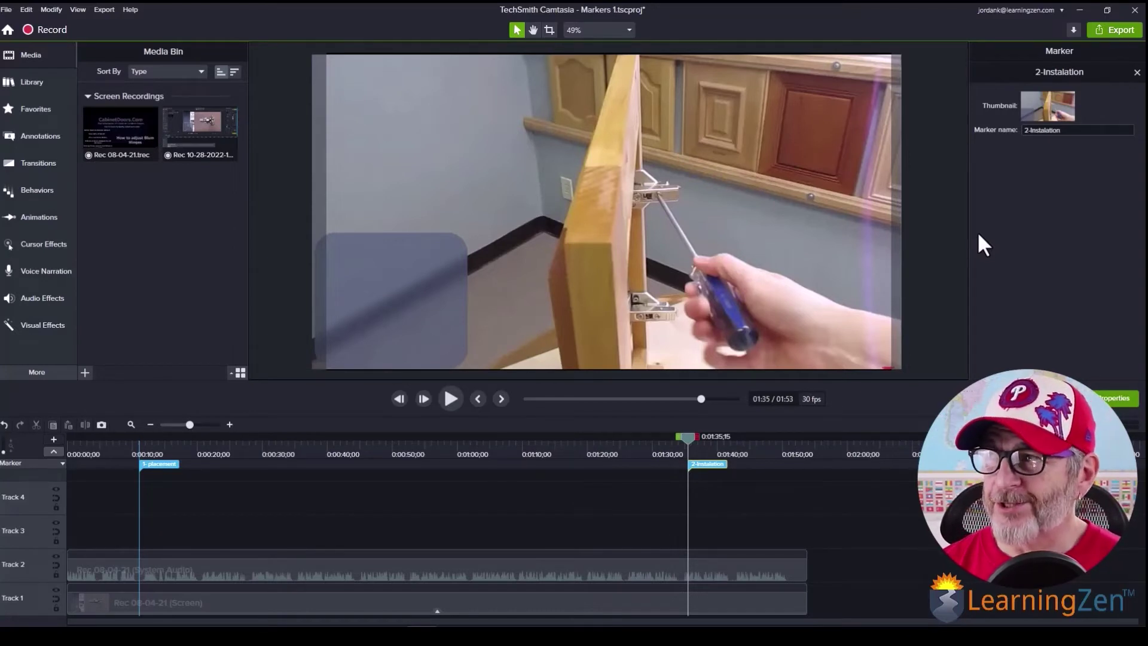
# Review the title, description, category and privacy options for exporting to YouTube, then close them without exporting.
pyautogui.click(1110, 26)
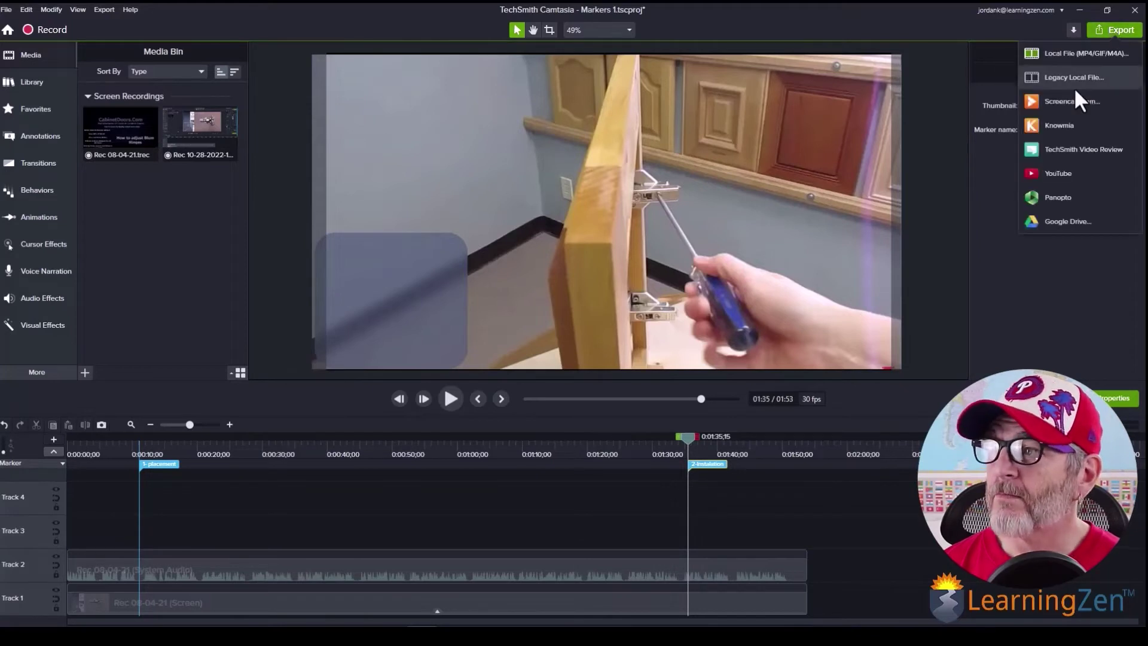
pyautogui.click(1049, 173)
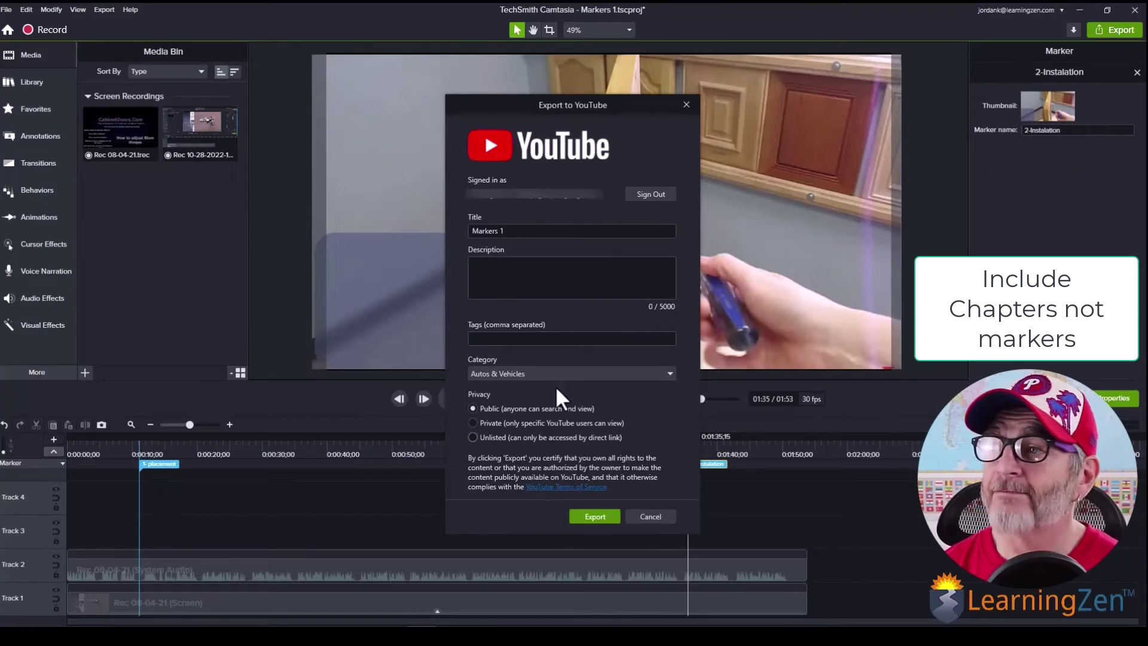
pyautogui.click(686, 104)
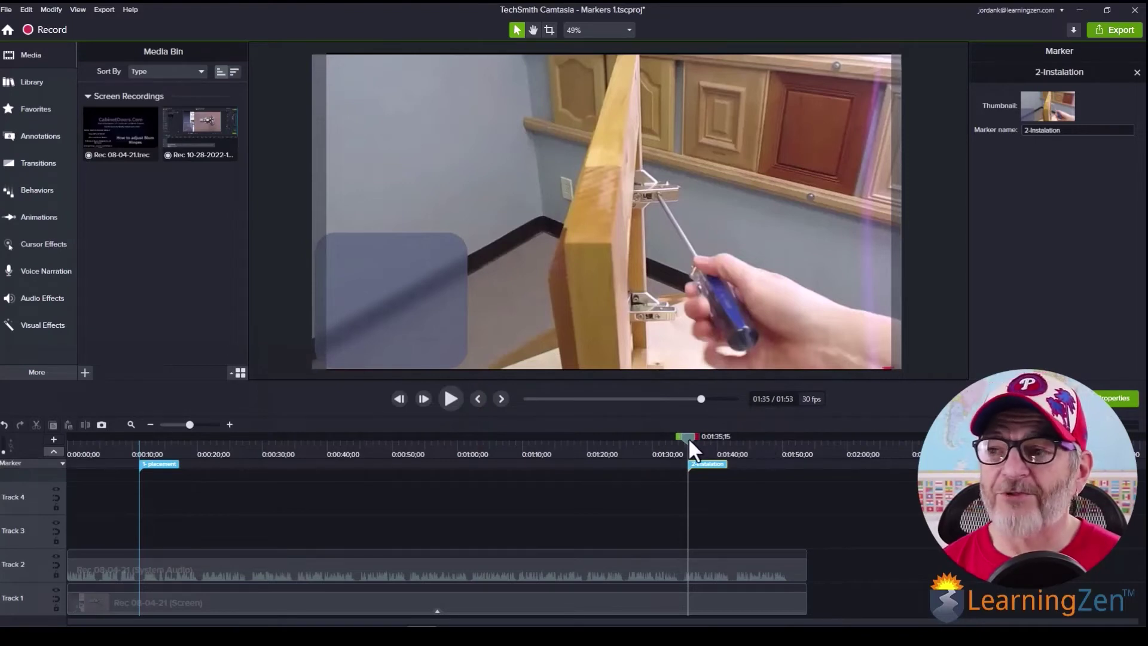
# Go through the legacy local file export with custom production settings and MP4 - Smart Player (HTML5) as far as the marker options.
pyautogui.click(1107, 28)
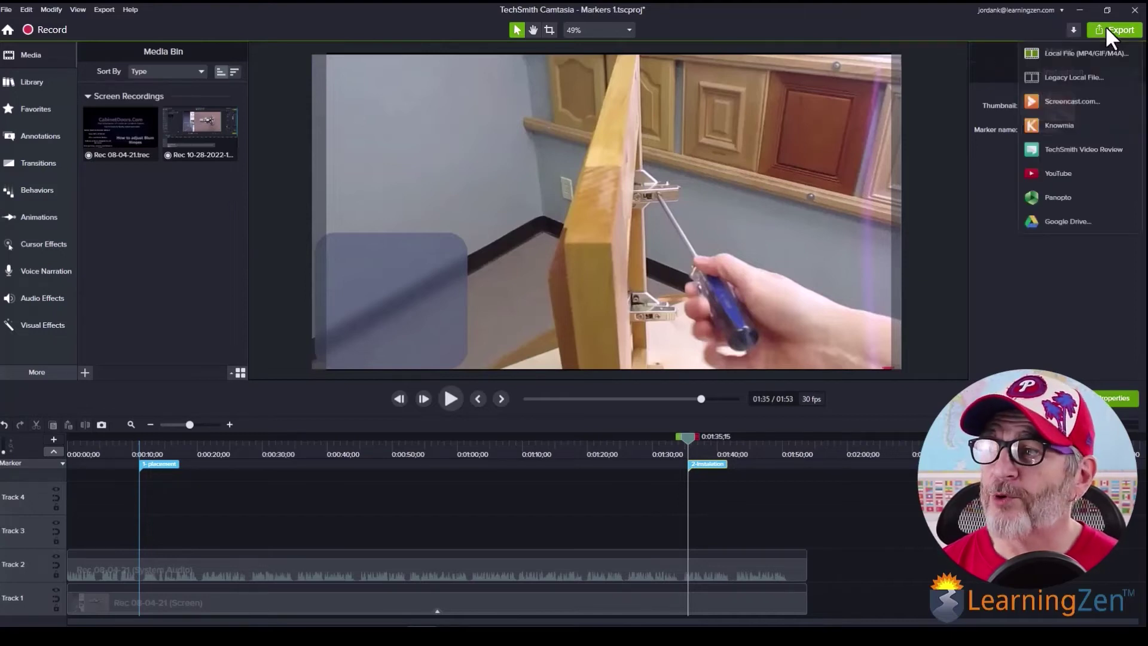
pyautogui.click(1089, 76)
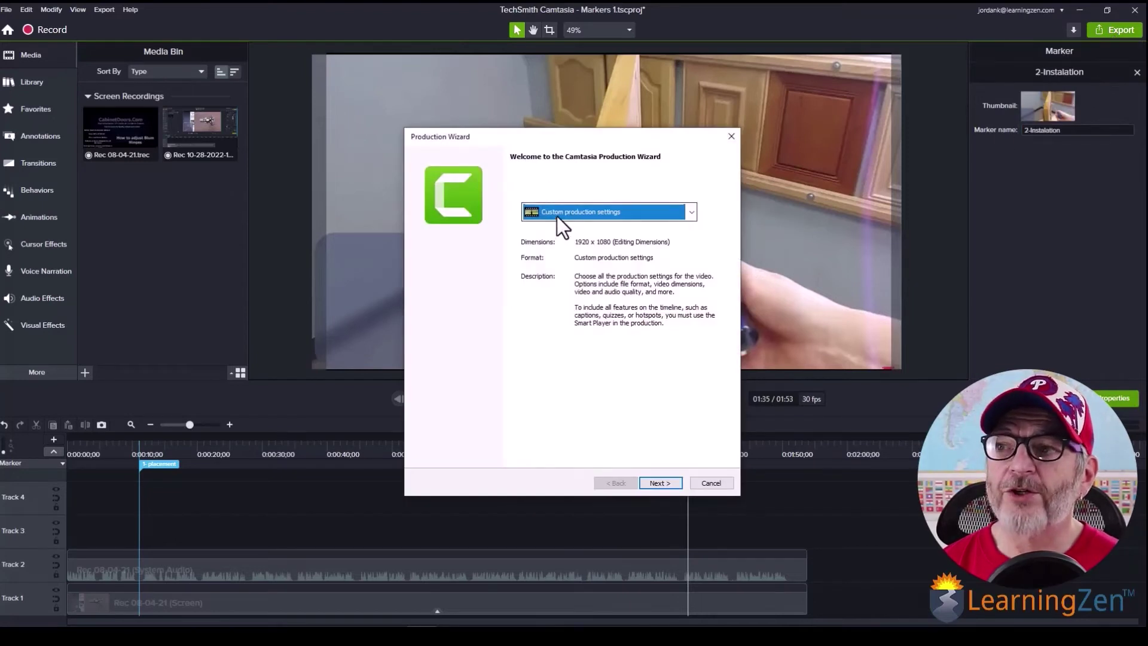
pyautogui.click(692, 212)
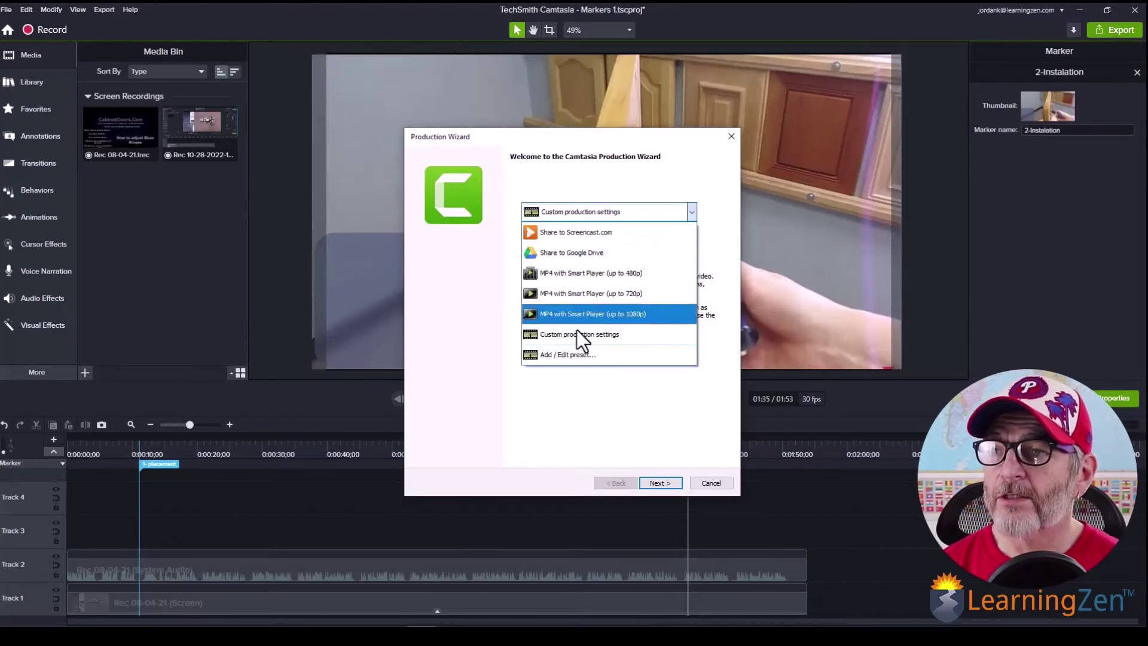
pyautogui.click(575, 333)
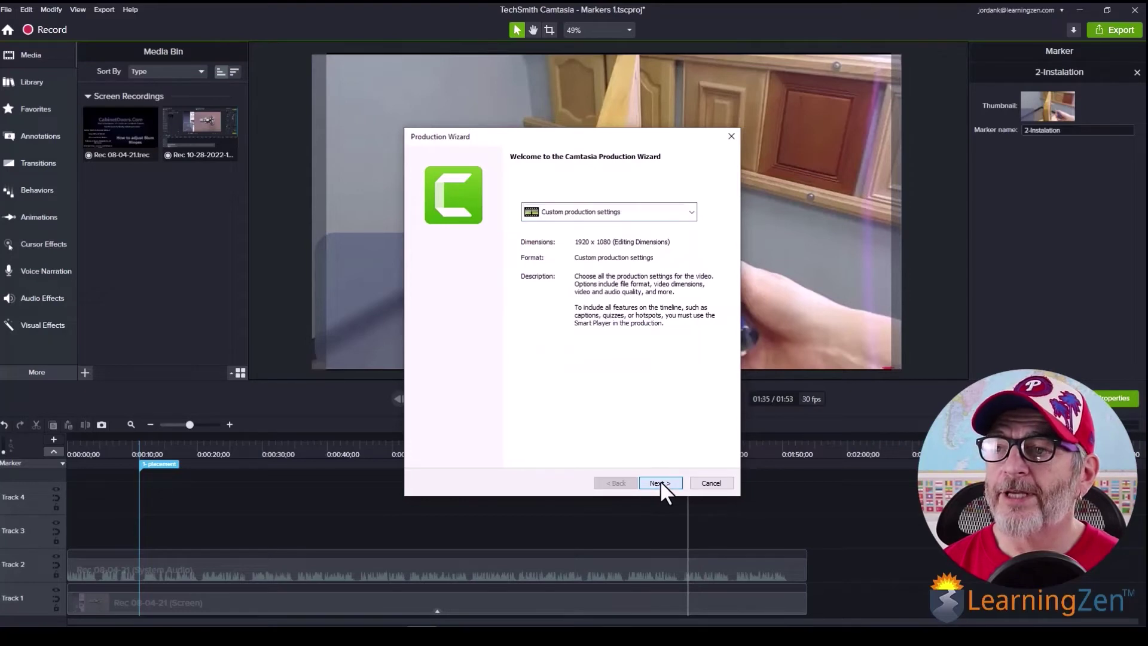
pyautogui.click(660, 482)
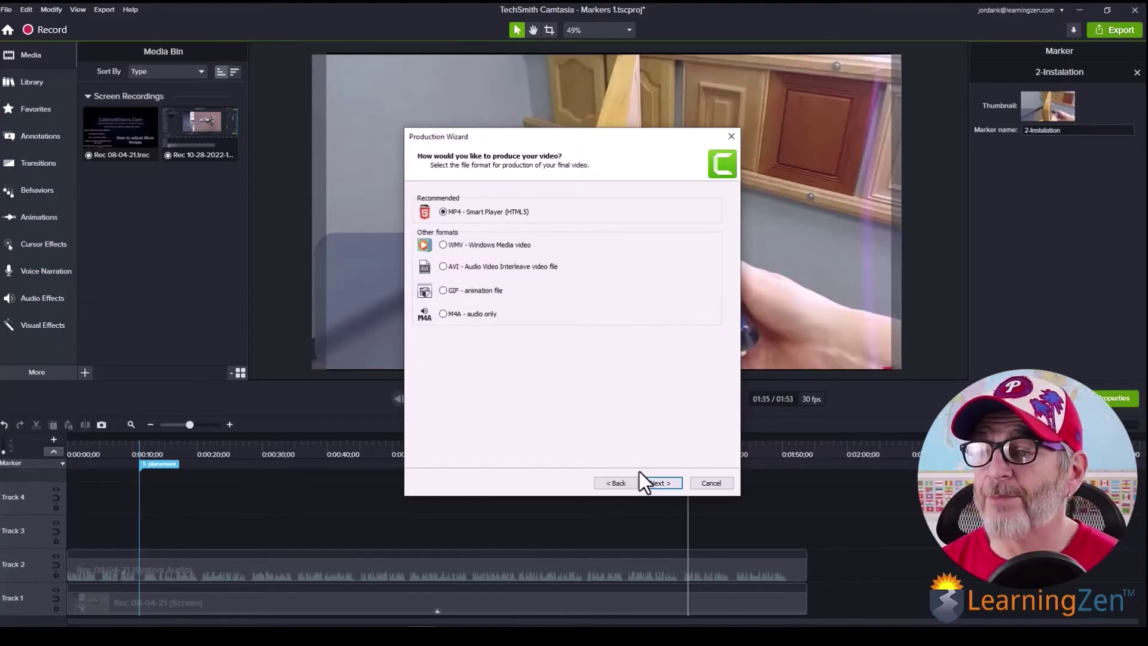
pyautogui.click(655, 483)
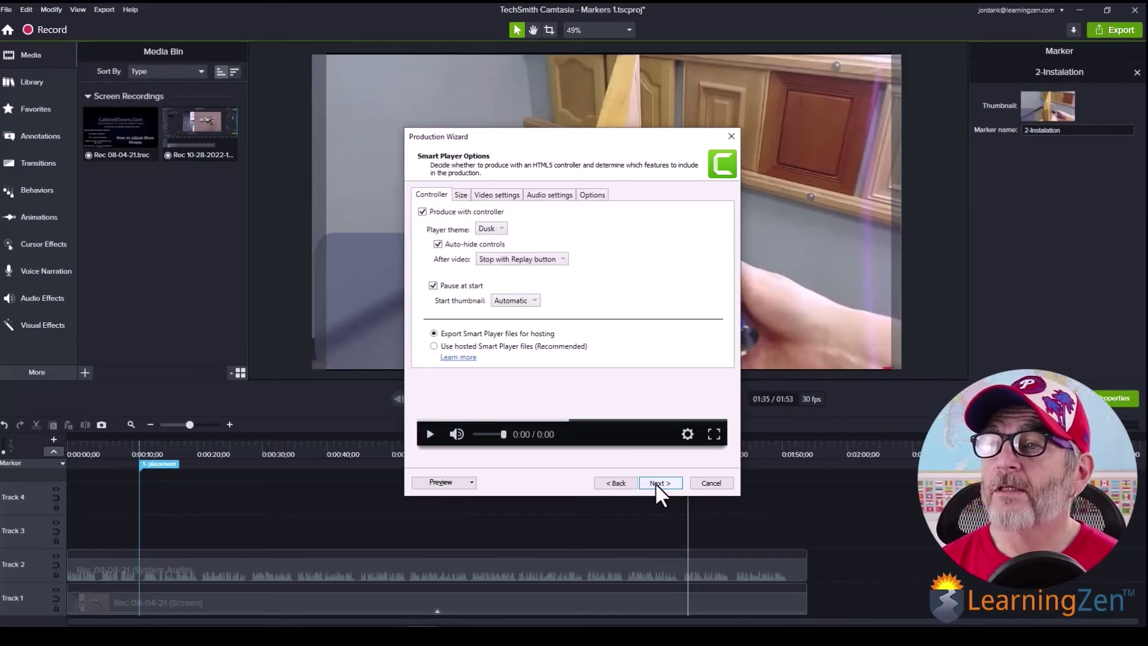
pyautogui.click(656, 482)
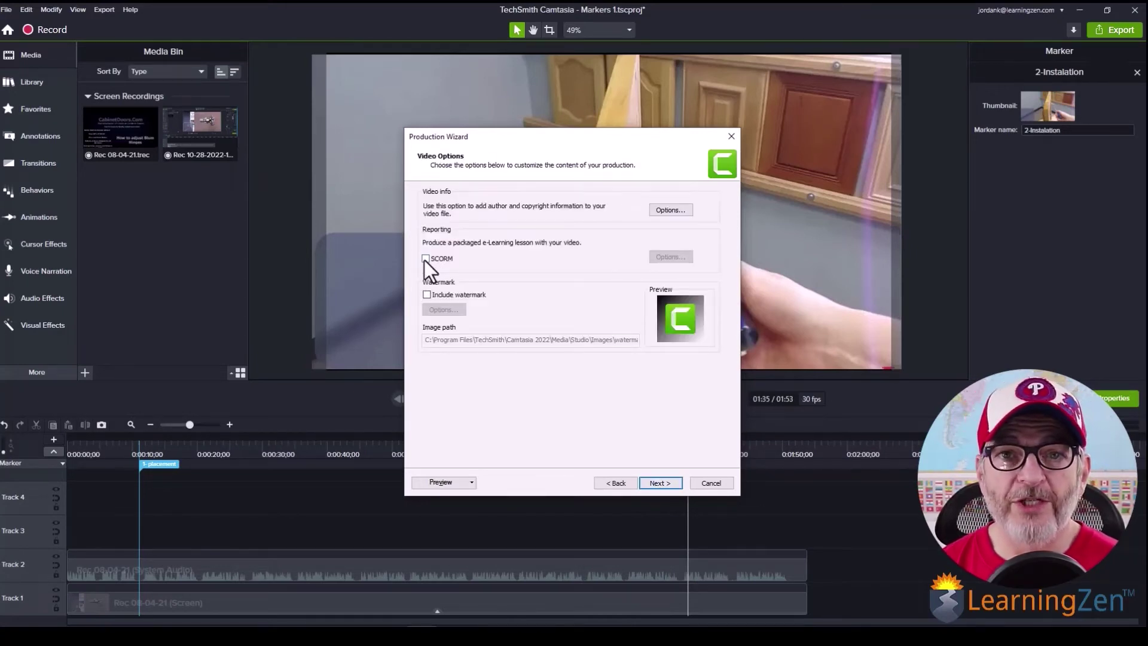
pyautogui.click(658, 484)
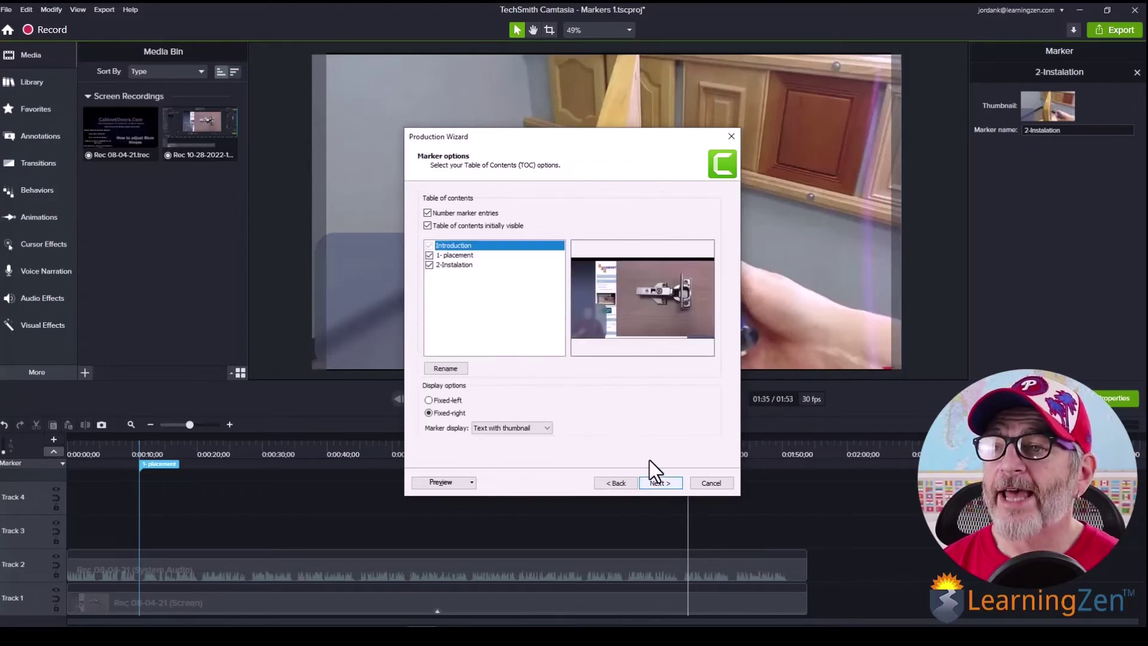
# Explore the table of contents options, trying the rename of the "1- placement" entry and the Fixed-left display, and leave without exporting.
pyautogui.click(459, 257)
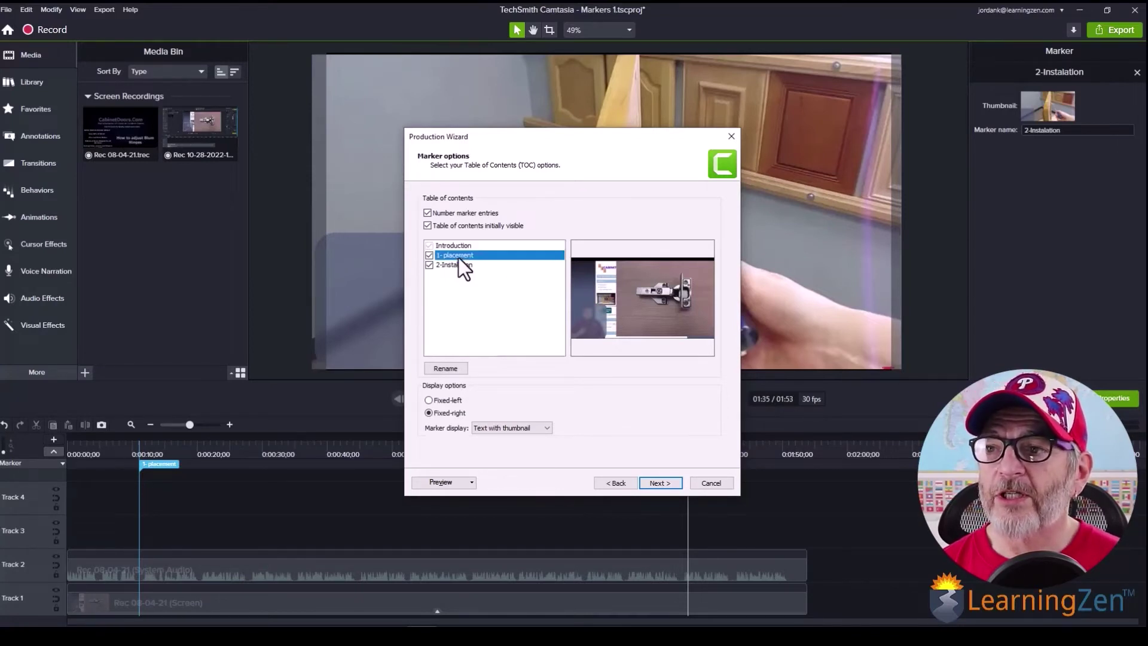
pyautogui.click(451, 367)
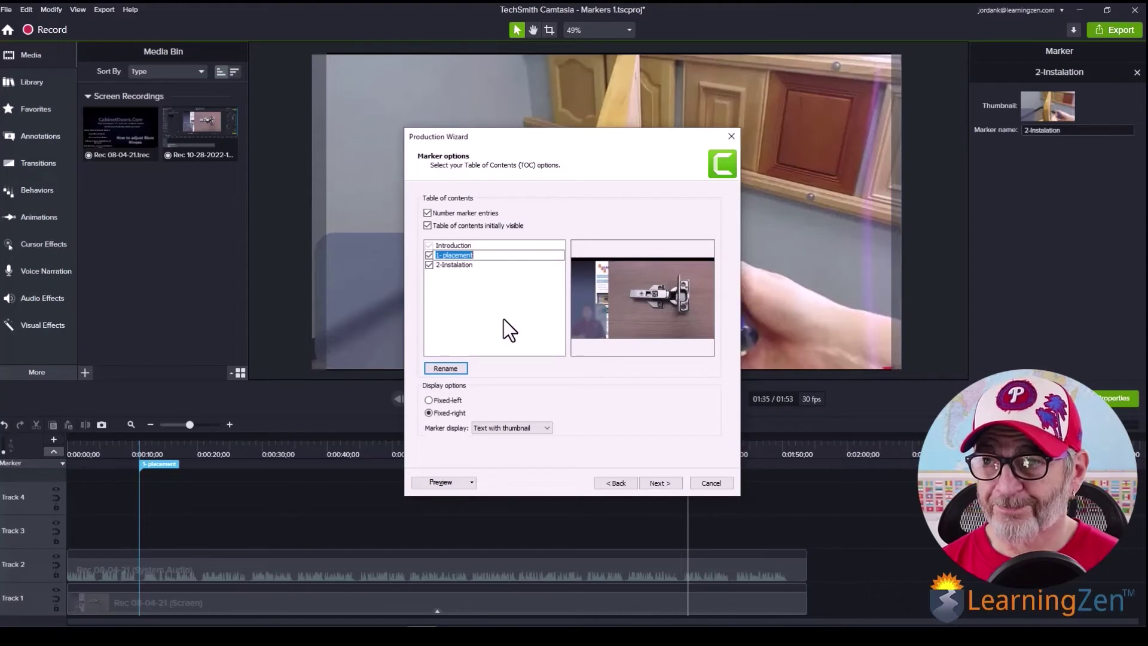
pyautogui.press('Return')
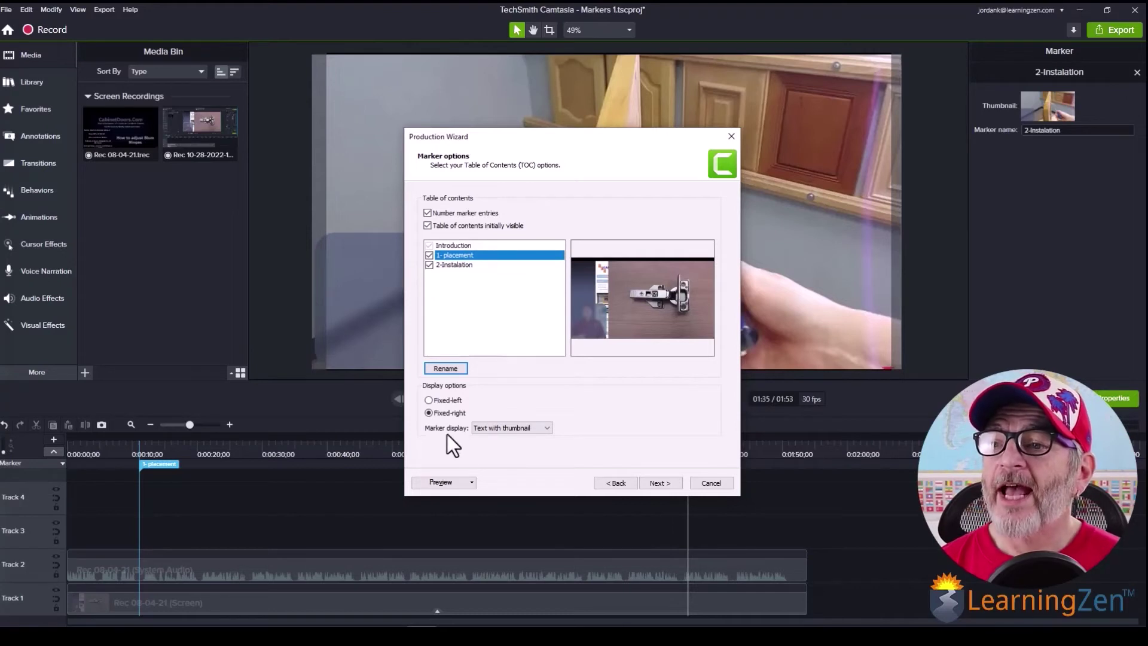
pyautogui.click(428, 399)
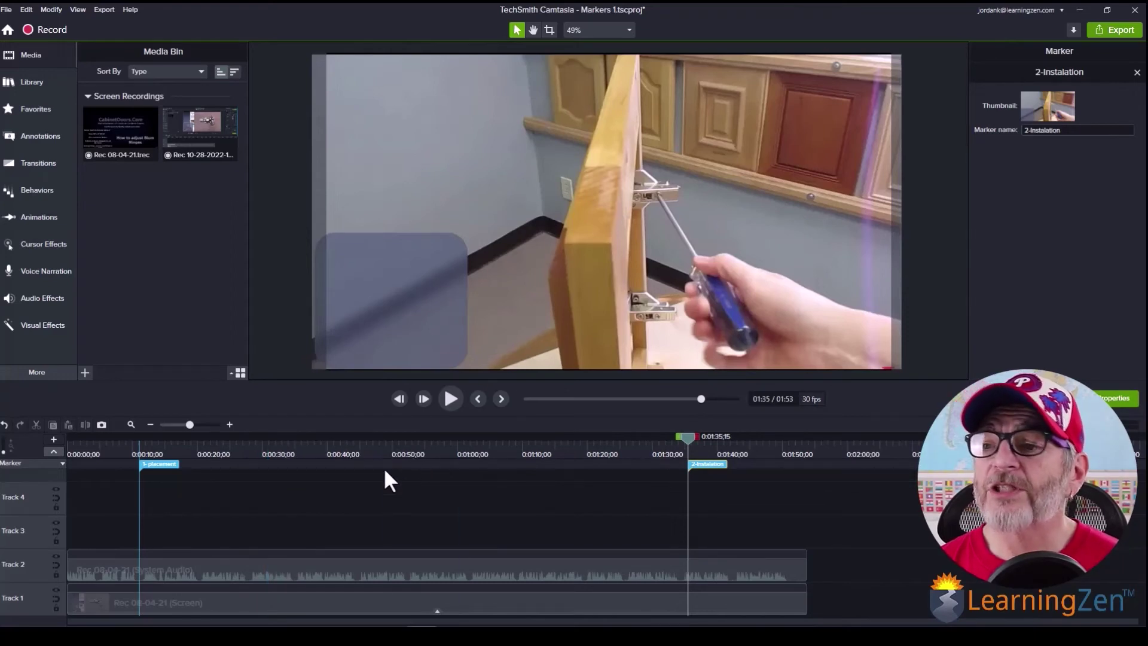
# Collapse the marker track and add a timeline quiz at 0:00:51;02.
pyautogui.click(52, 450)
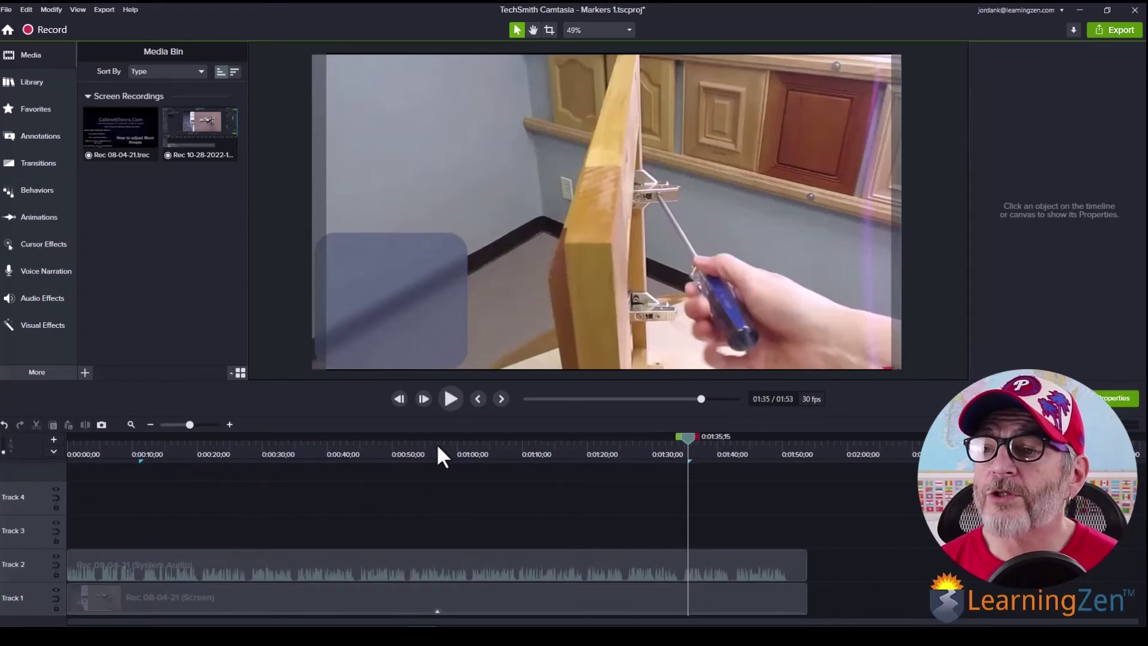
pyautogui.moveTo(690, 437); pyautogui.dragTo(405, 442)
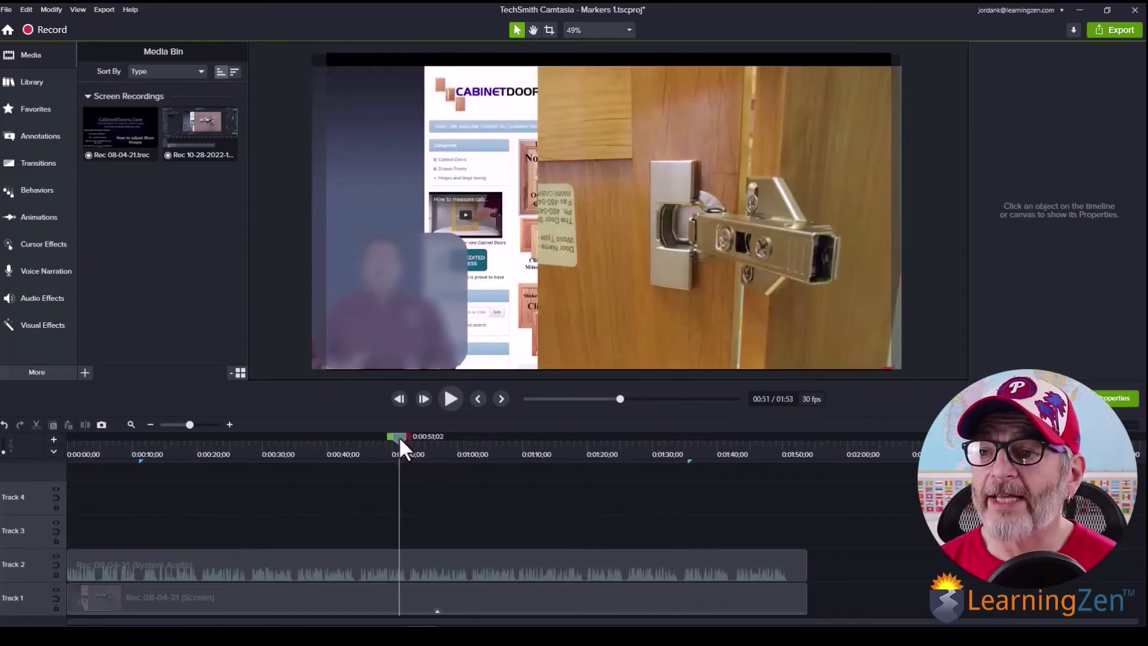
pyautogui.rightClick(399, 436)
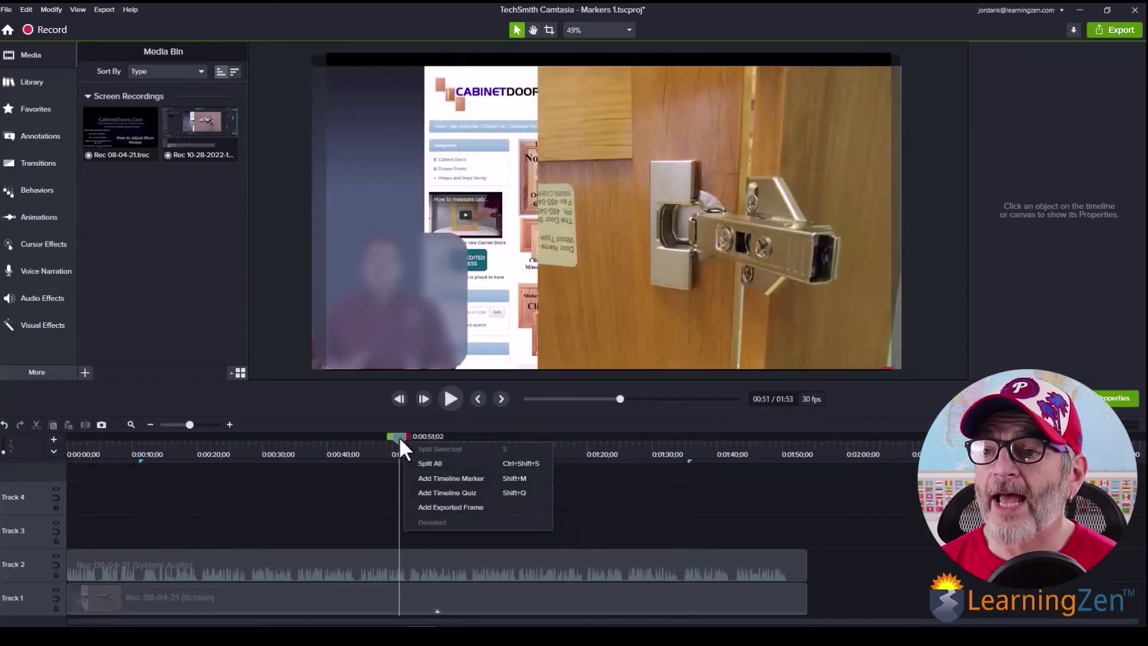
pyautogui.click(448, 492)
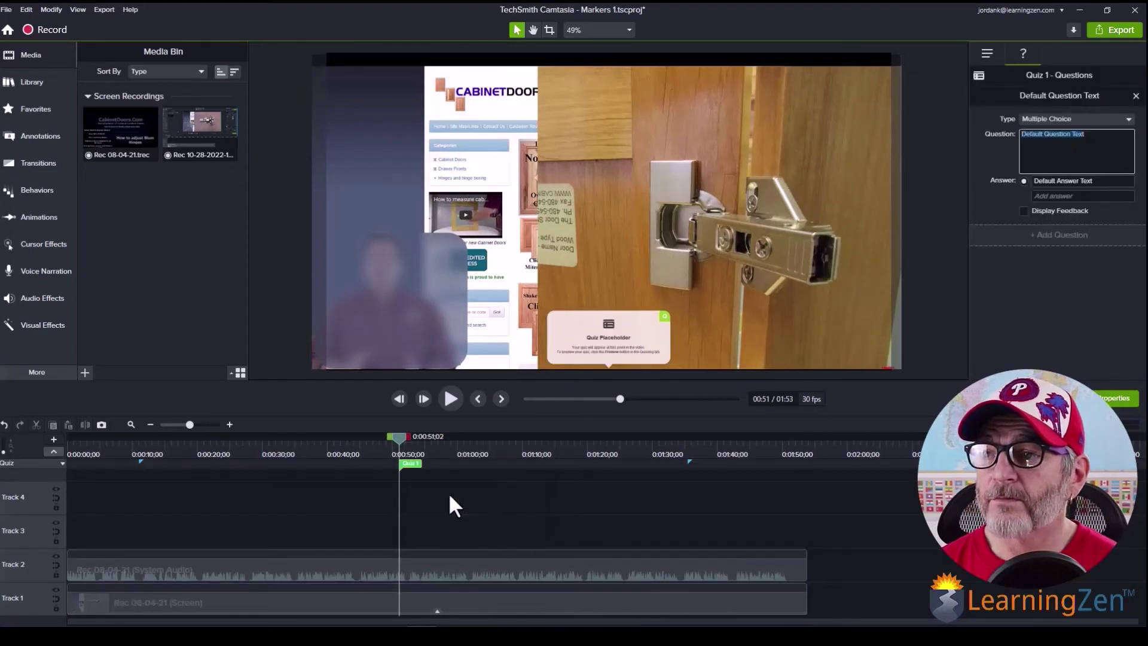
# Select the new quiz on the timeline and set its multiple choice question to "Is this a question?".
pyautogui.click(614, 338)
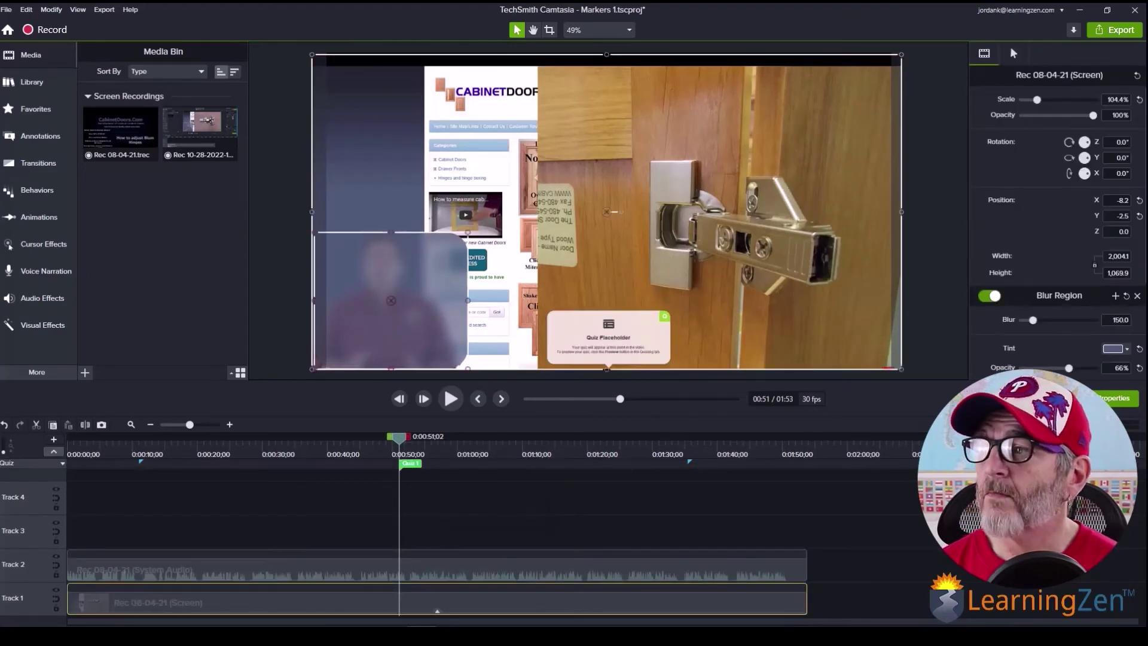
pyautogui.click(415, 465)
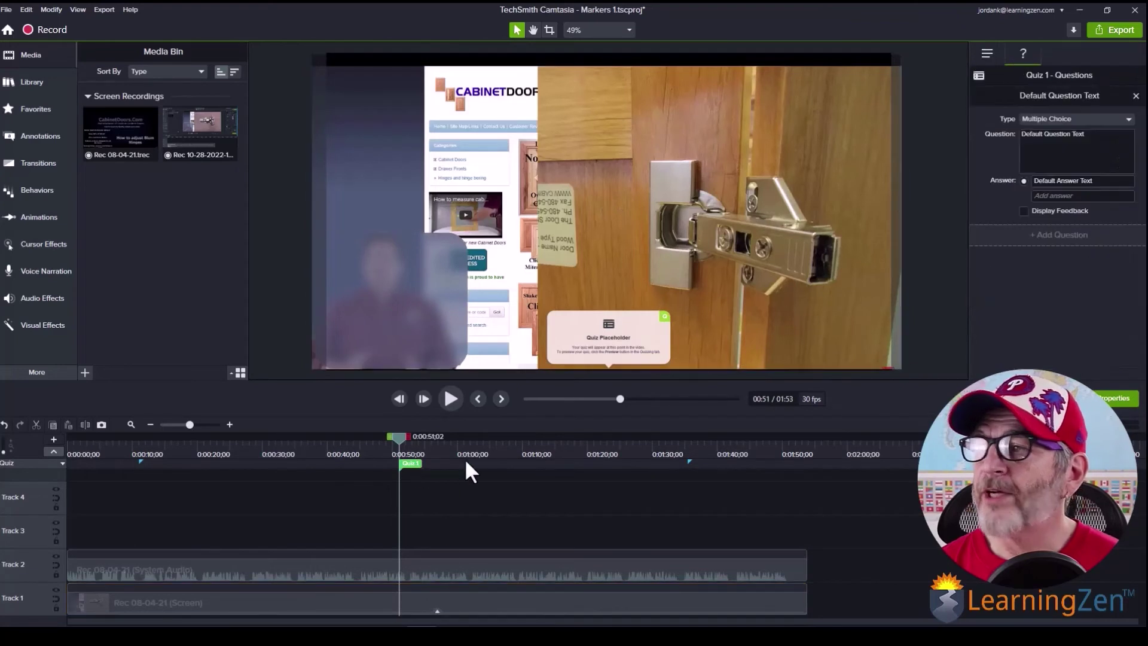
pyautogui.click(1068, 148)
pyautogui.press('BackSpace')
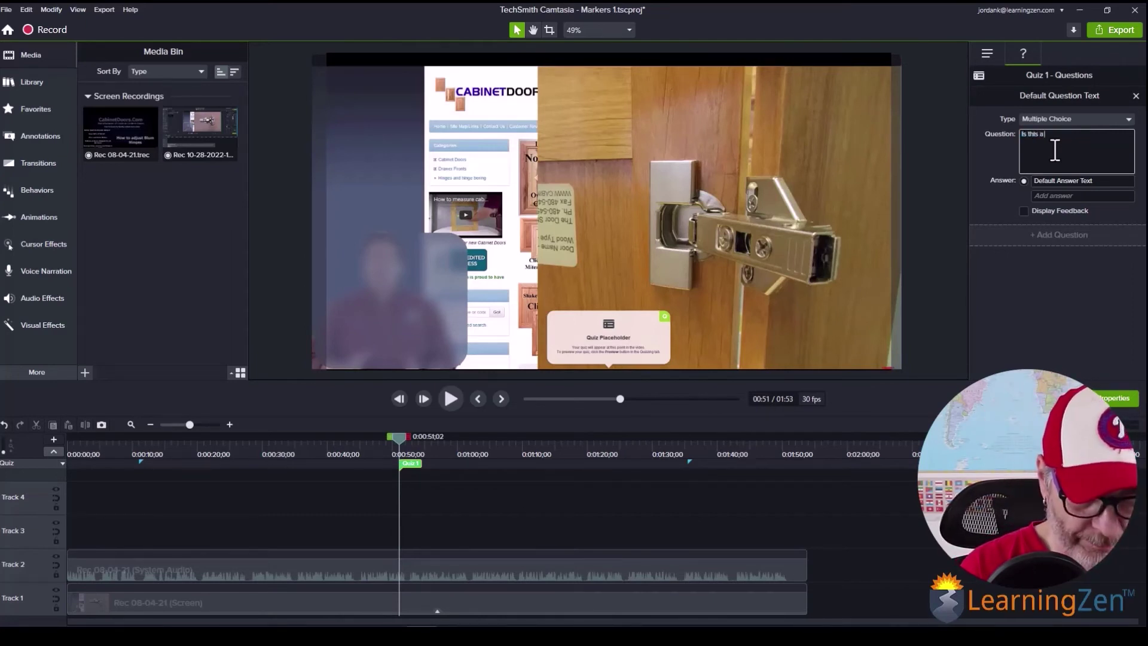
pyautogui.write('Is this a question?')
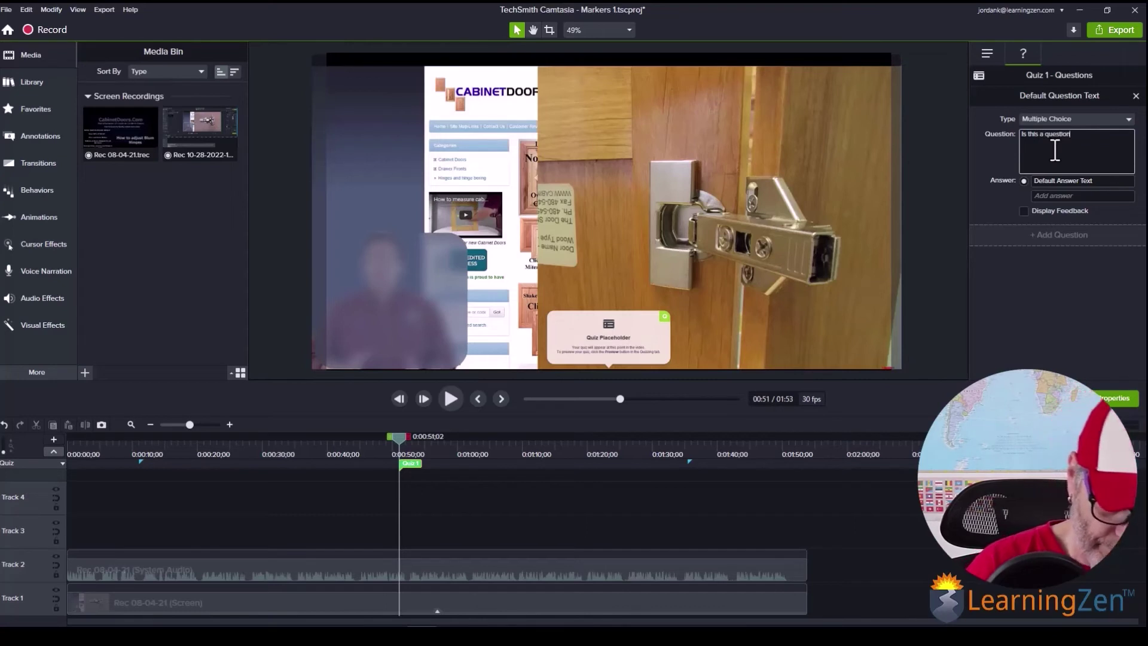
pyautogui.click(1054, 196)
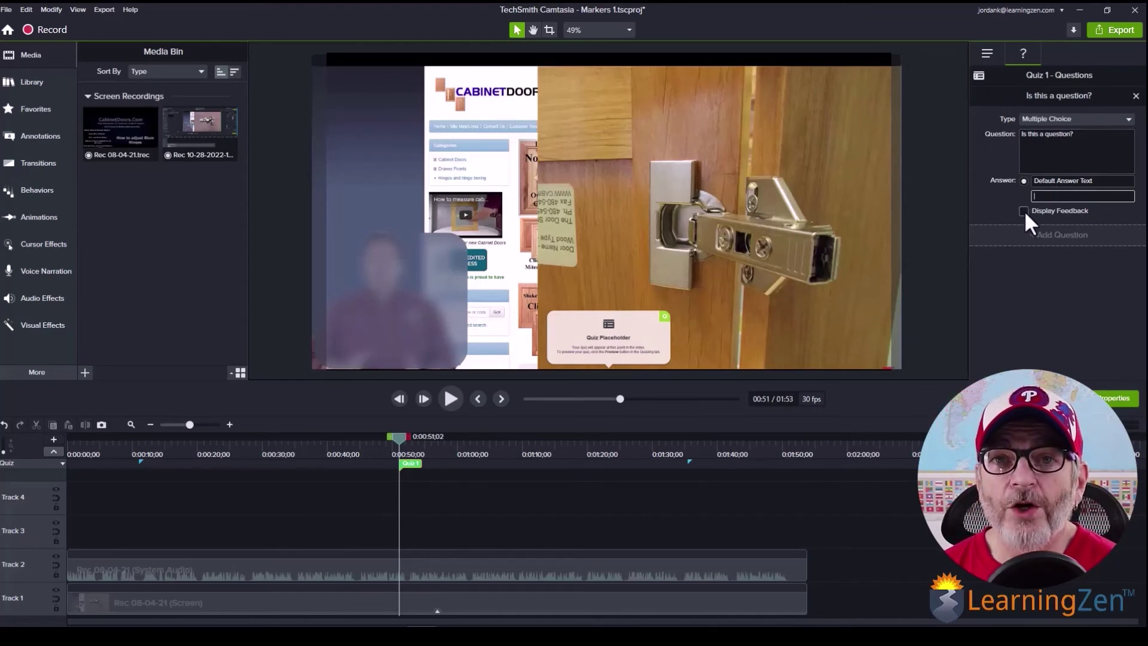
# Enable feedback for the quiz question, set the correct-answer action to Jump to Marker, and open the incorrect-answer action choices.
pyautogui.click(1024, 210)
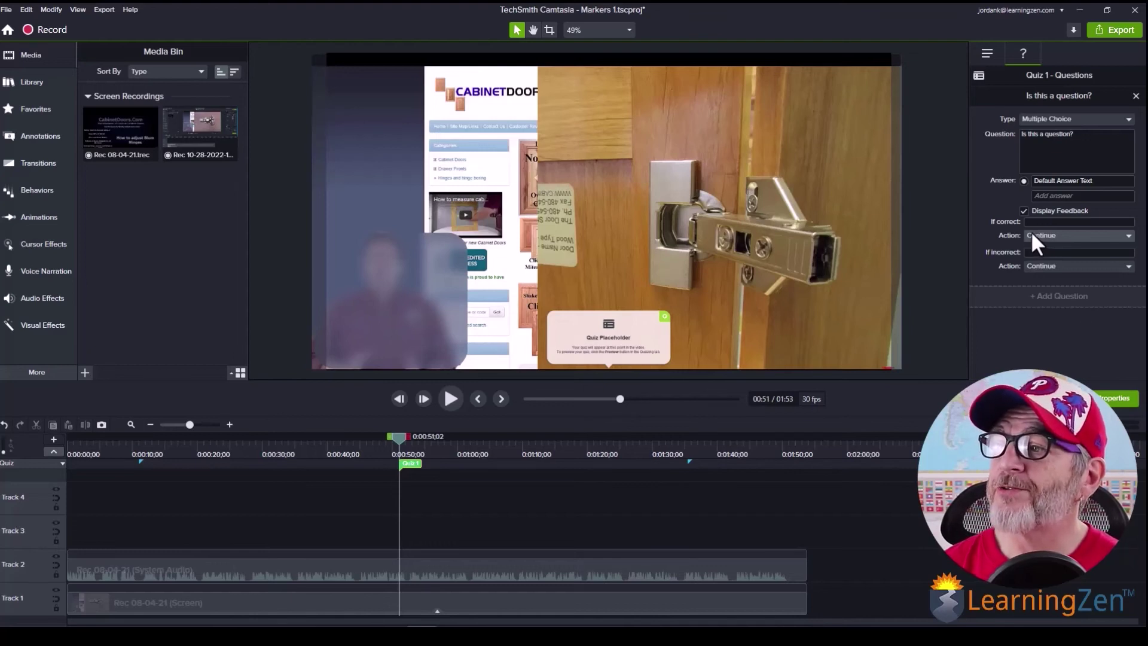
pyautogui.click(1040, 236)
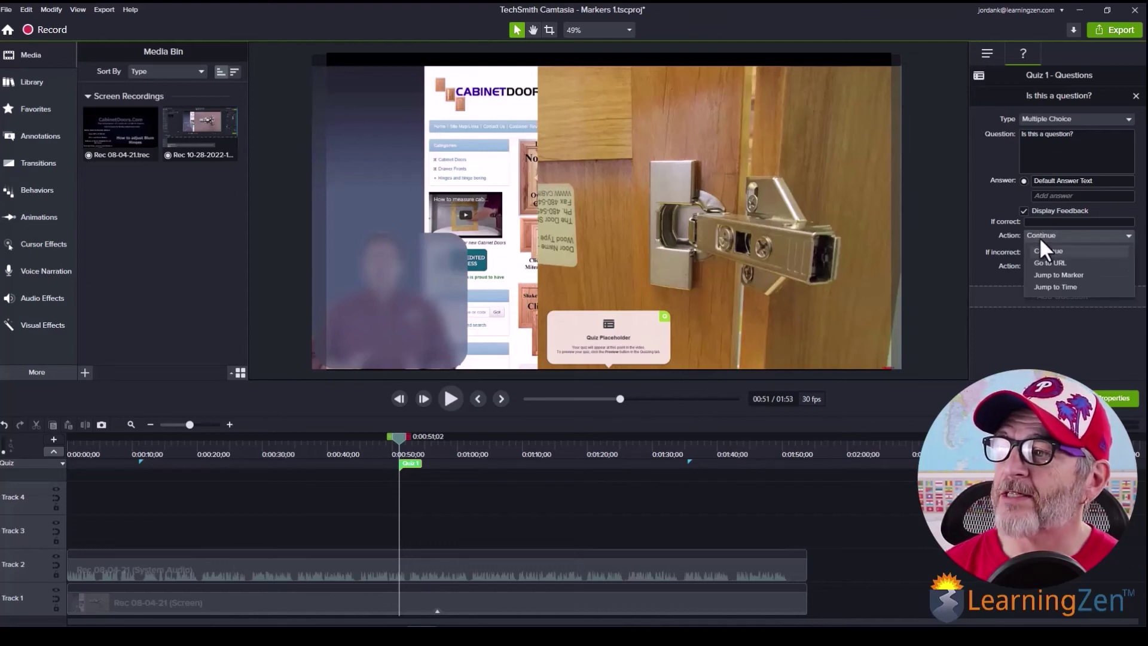
pyautogui.click(1077, 274)
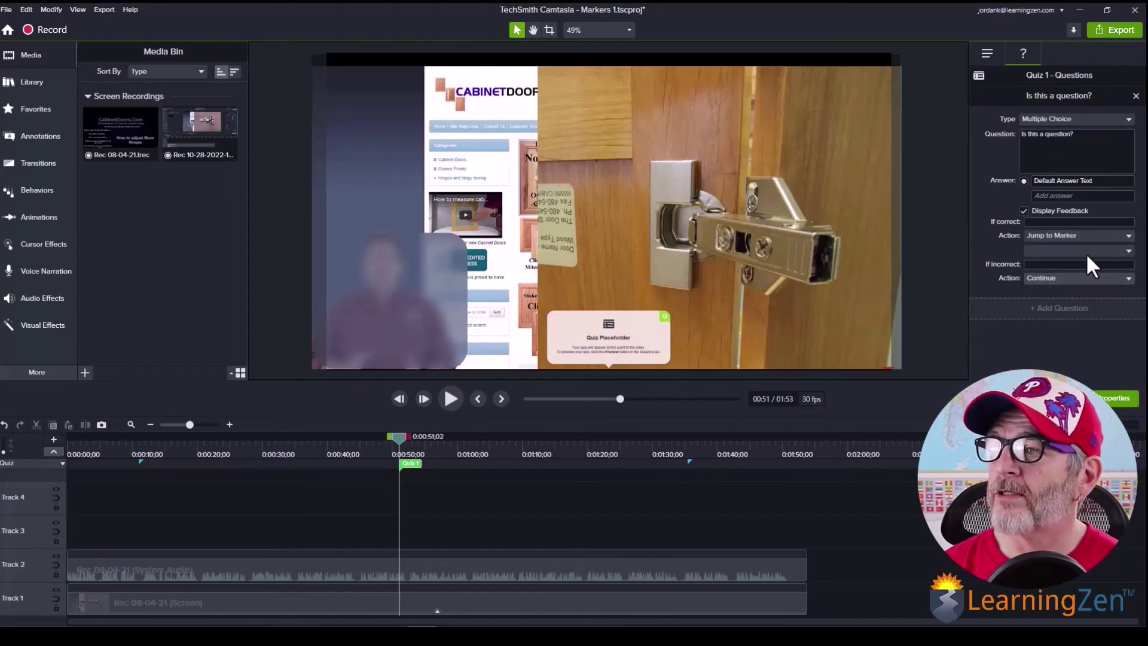
pyautogui.click(1086, 252)
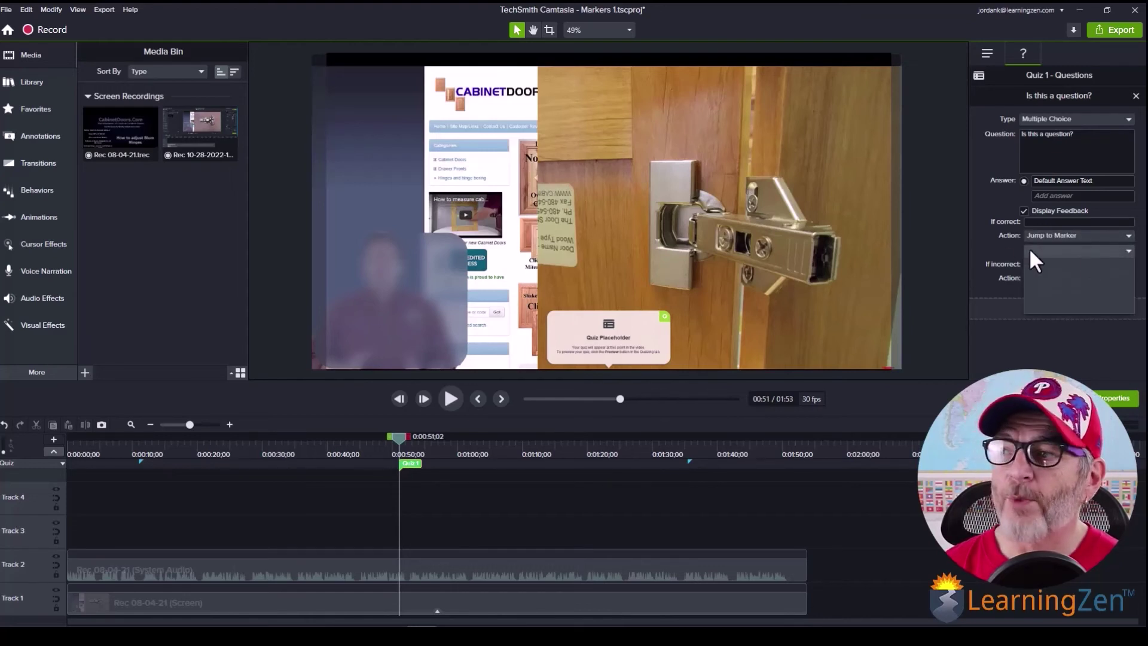
pyautogui.click(998, 244)
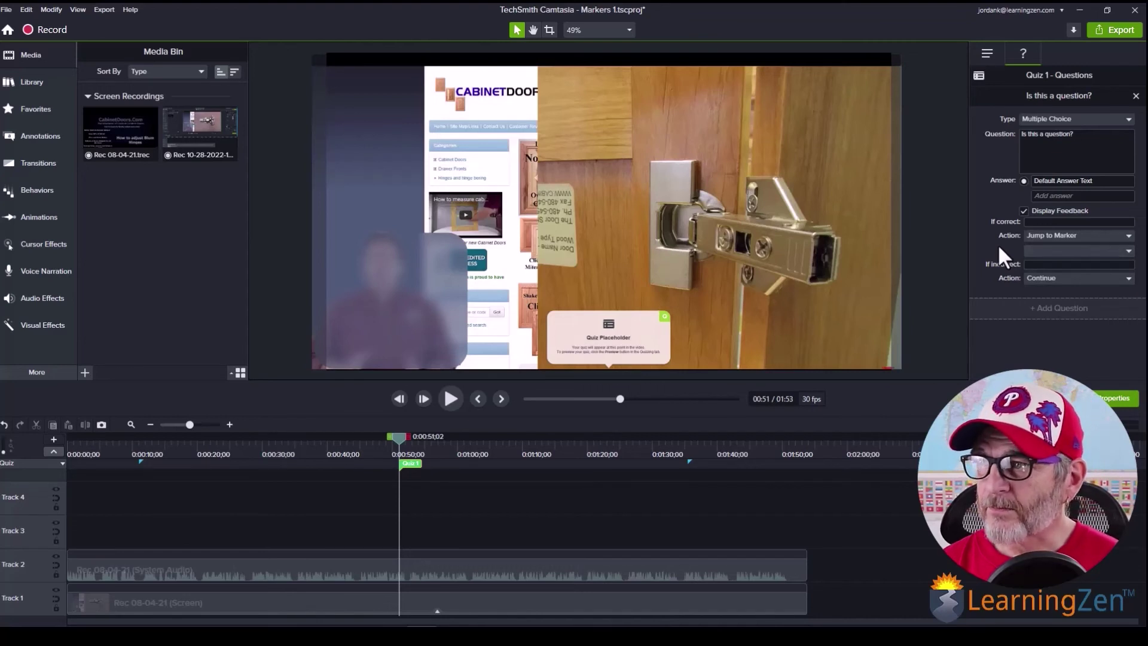
pyautogui.click(1057, 279)
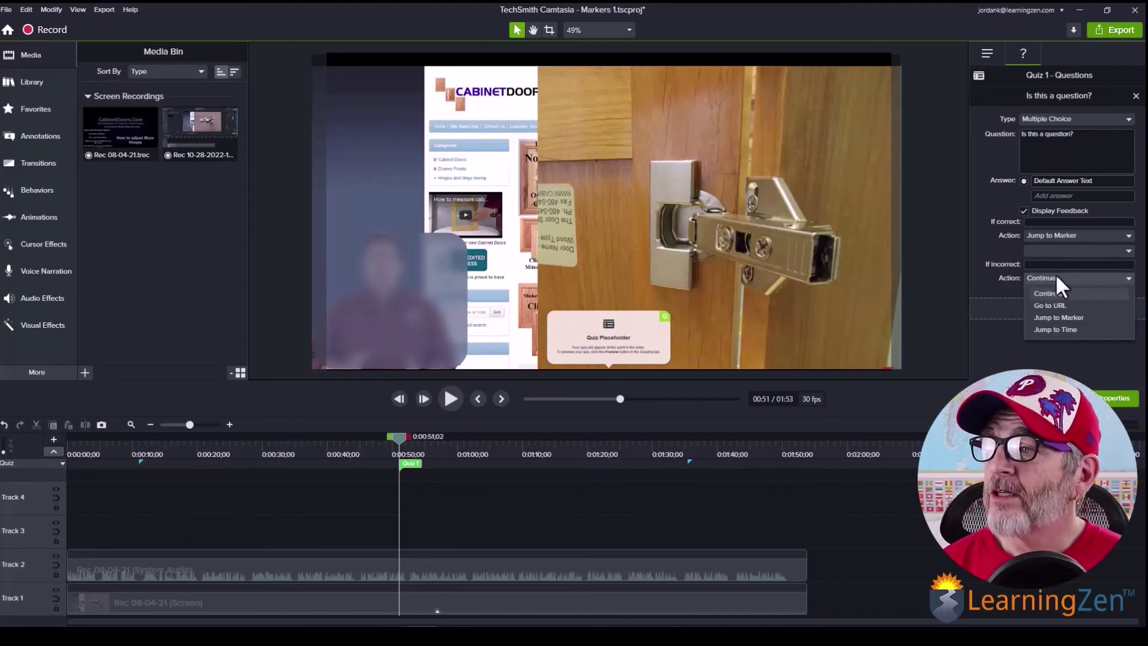